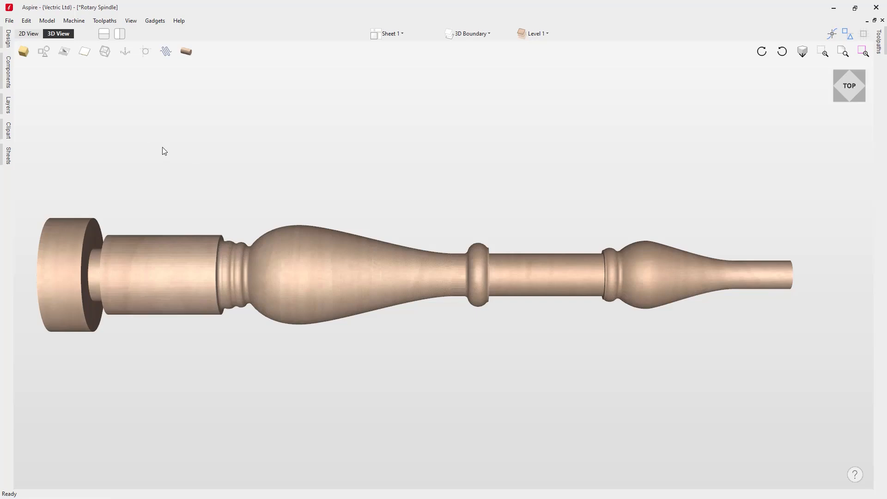
Step: Open the Rotary Spindle file from the "How to model a spindle for rotary machining" folder
click(10, 20)
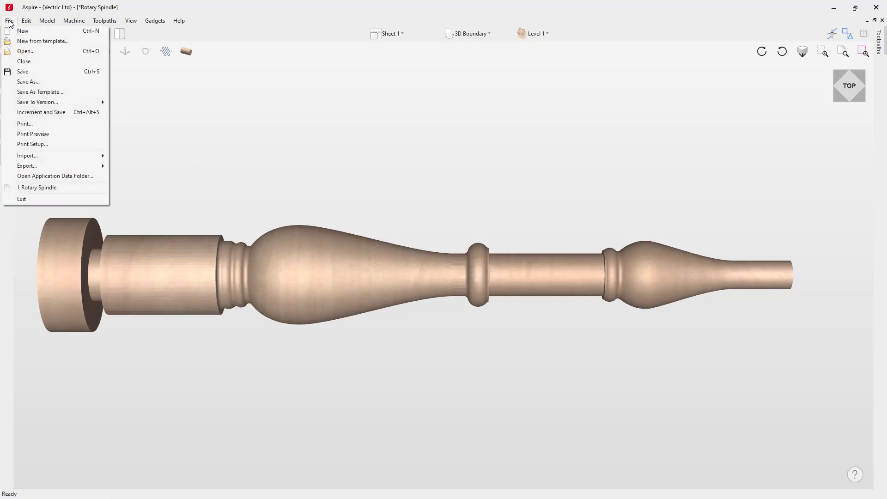
click(44, 53)
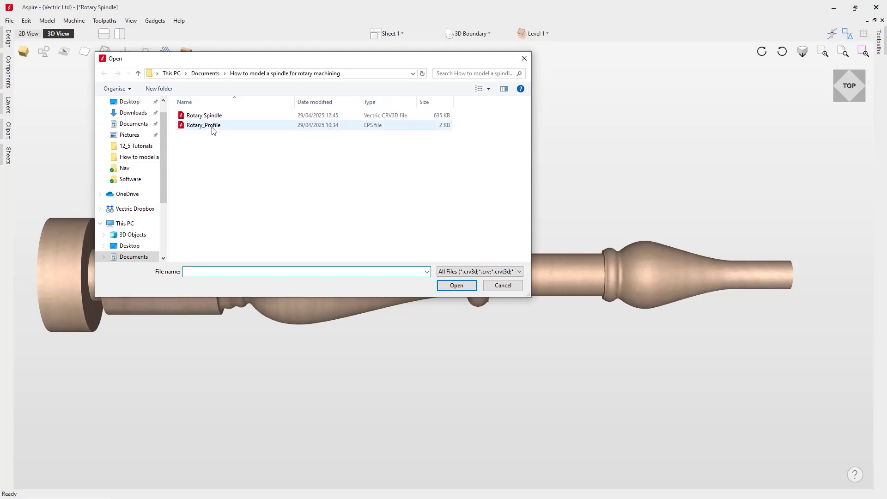
click(219, 117)
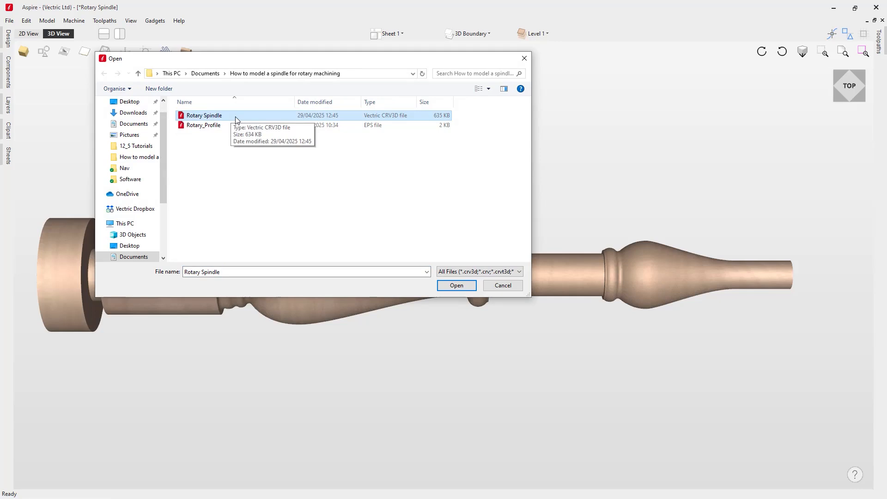
double_click(236, 119)
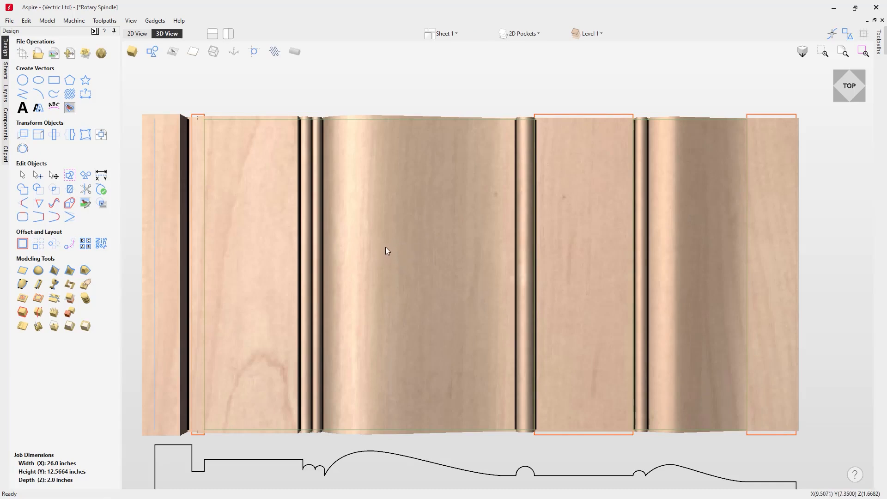
Step: In the material setup, set the clearance and plunge rapid Z gaps above the material to 0.5 inches
click(95, 32)
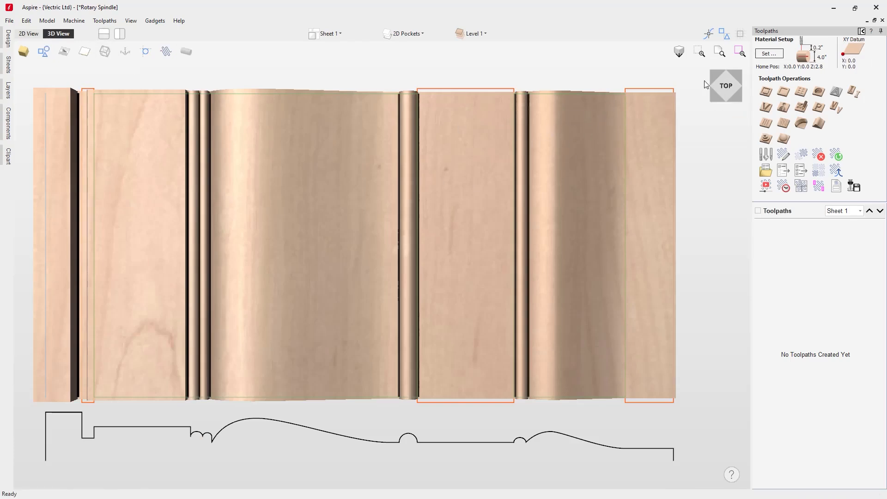
click(770, 54)
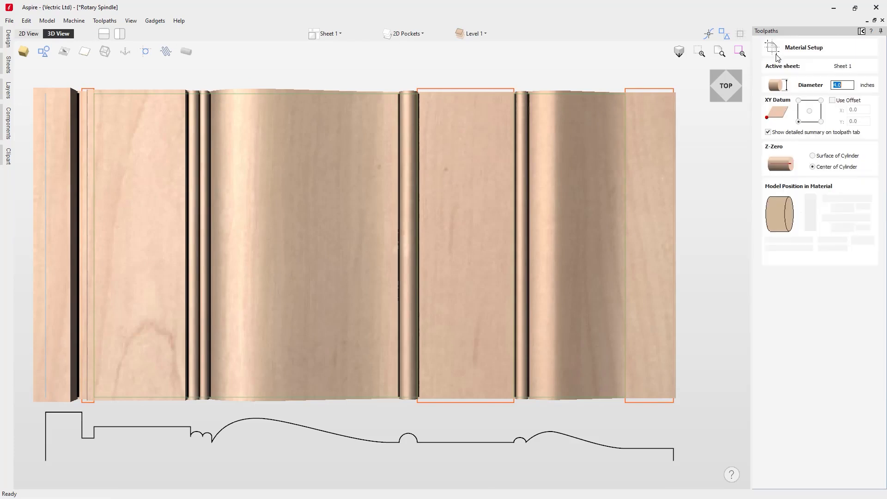
click(850, 86)
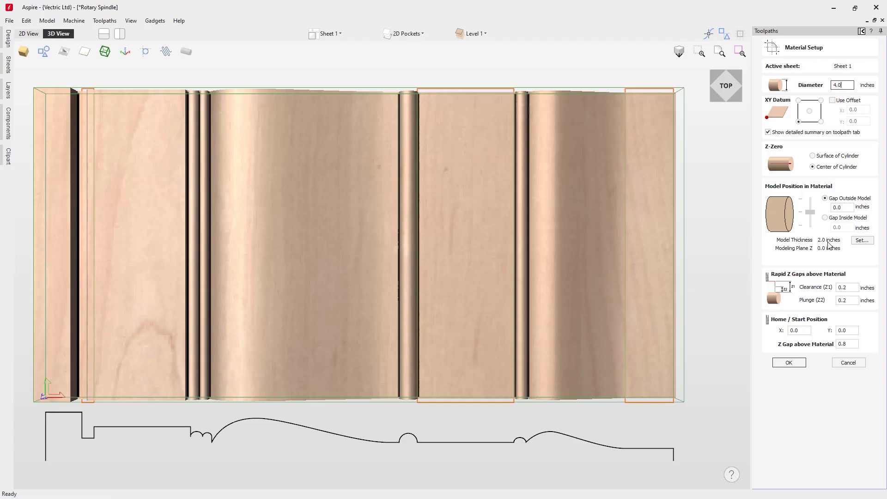
key(Tab)
text(5)
key(BackSpace)
key(BackSpace)
text(5)
key(Tab)
key(End)
text(5)
key(Tab)
Step: Adjust the home position's Z gap above the material to give a home Z of 2.51, and apply the material setup
click(851, 344)
double_click(850, 344)
text(.25)
click(789, 363)
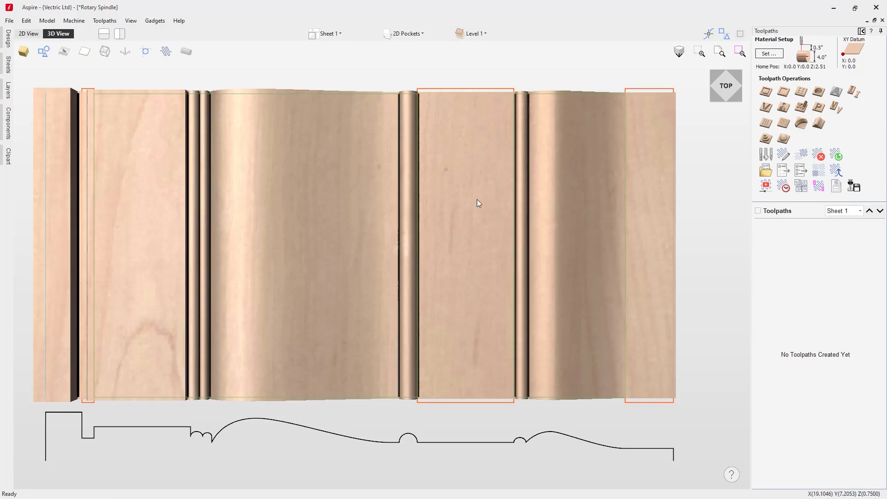
Step: Make the 3D Boundary layer active and select all of its vectors
click(421, 34)
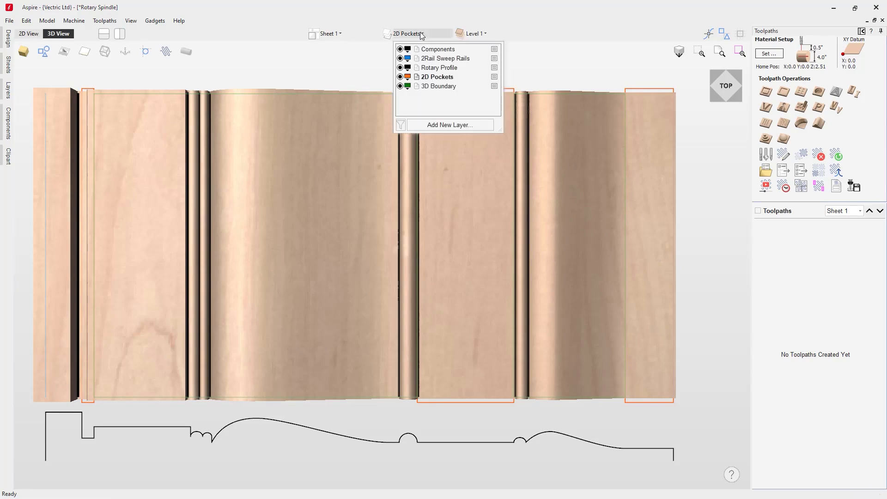
click(417, 87)
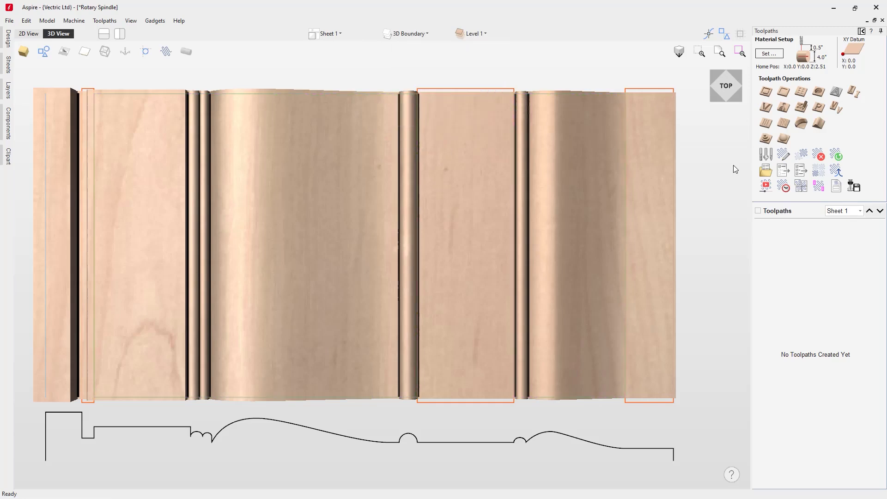
mouse_move(409, 35)
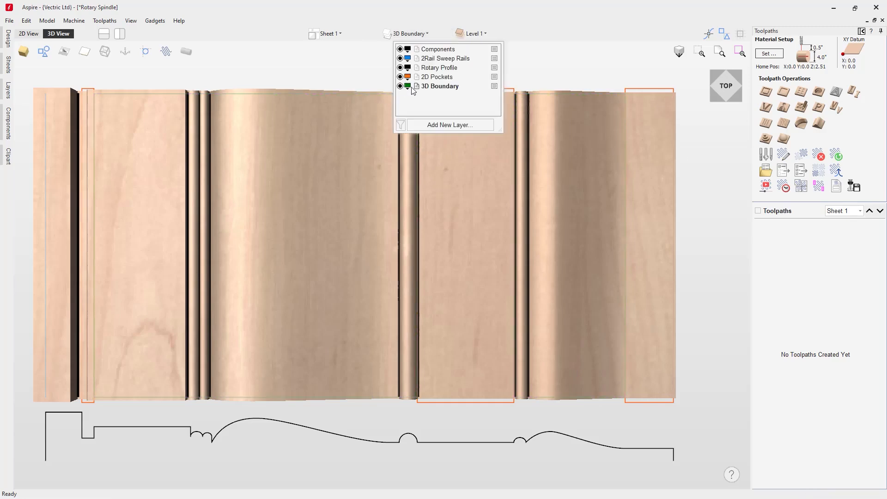
Step: Start a 3D rough machining toolpath and set the 1/4" end mill's pass depth to 0.25 inches
click(765, 138)
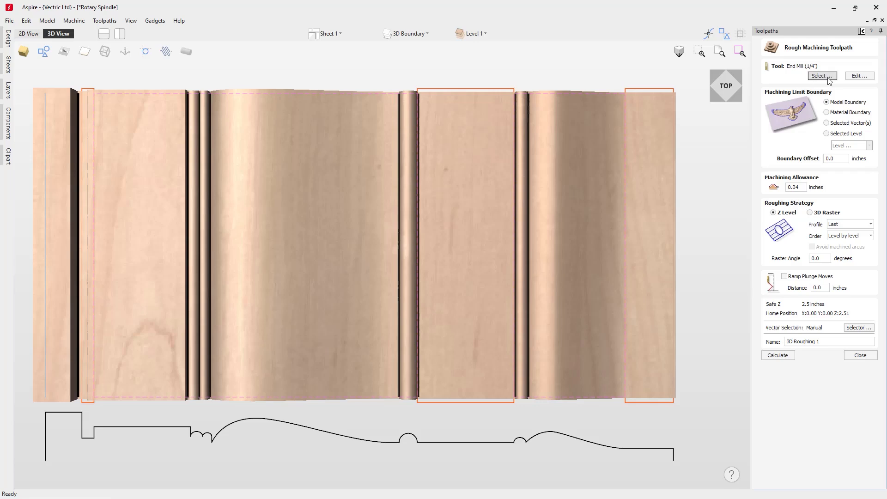
click(857, 77)
click(392, 259)
double_click(392, 259)
text(0.25)
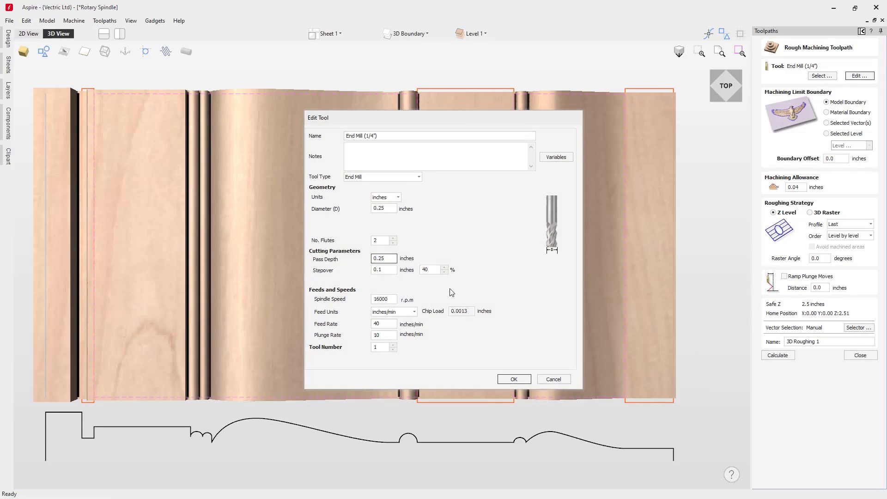
click(517, 379)
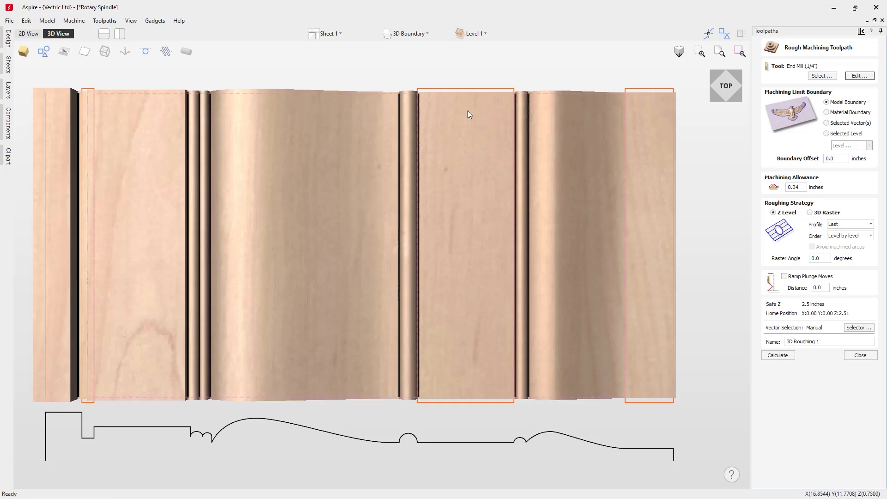
Step: Limit the rough machining to the selected vectors and set the machining allowance to 0.05 inches
click(853, 124)
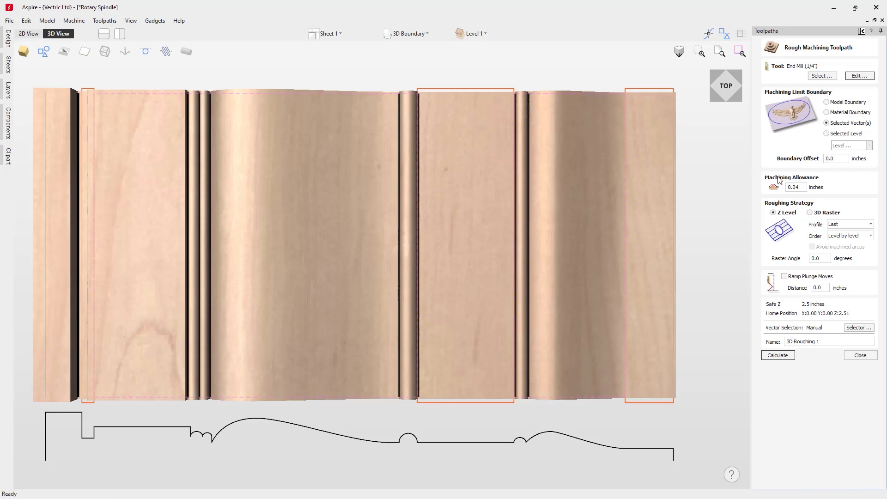
key(BackSpace)
text(5)
click(806, 208)
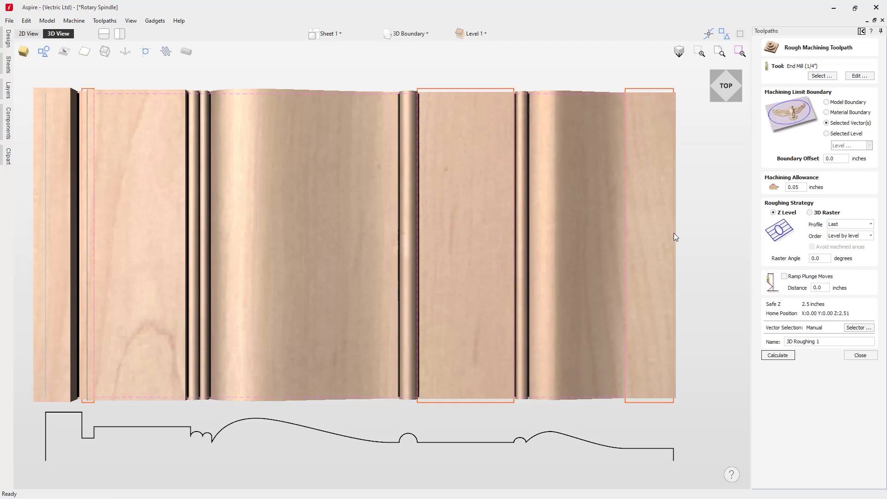
Step: Show the spindle wrapped, keep the roughing profile on Last and set the Z Level cutting order to Depth first
click(186, 52)
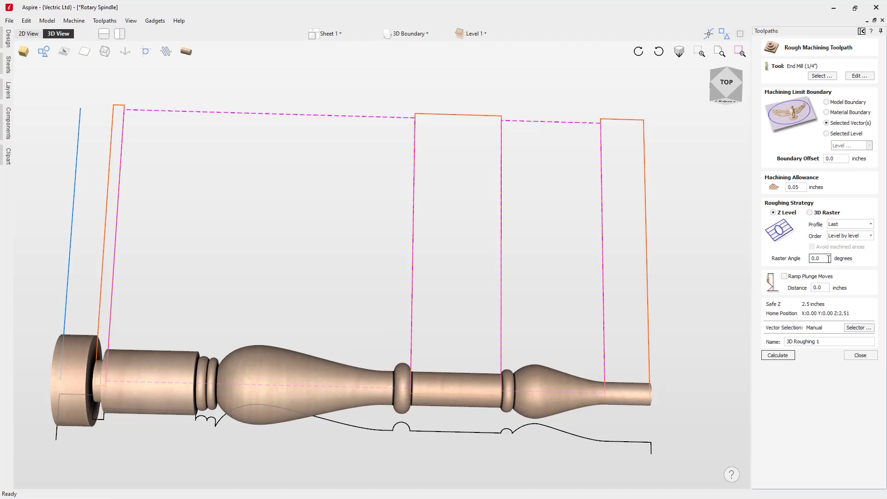
drag(828, 259, 807, 258)
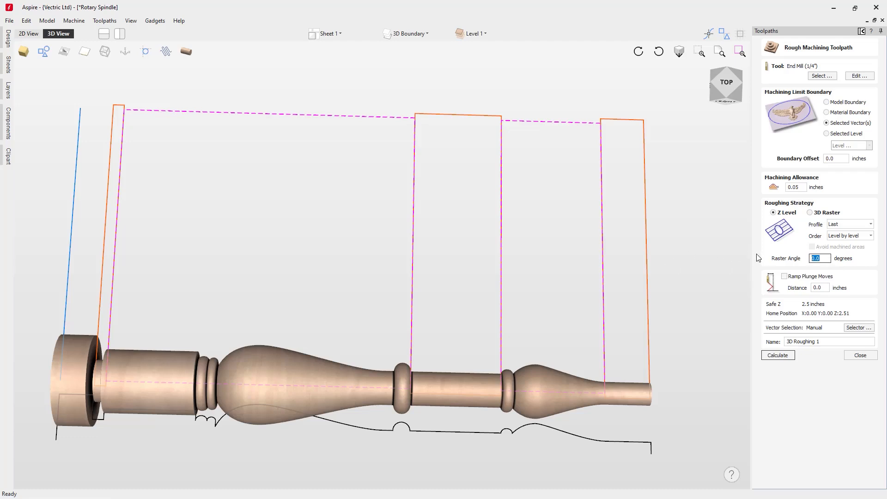
click(862, 225)
click(862, 225)
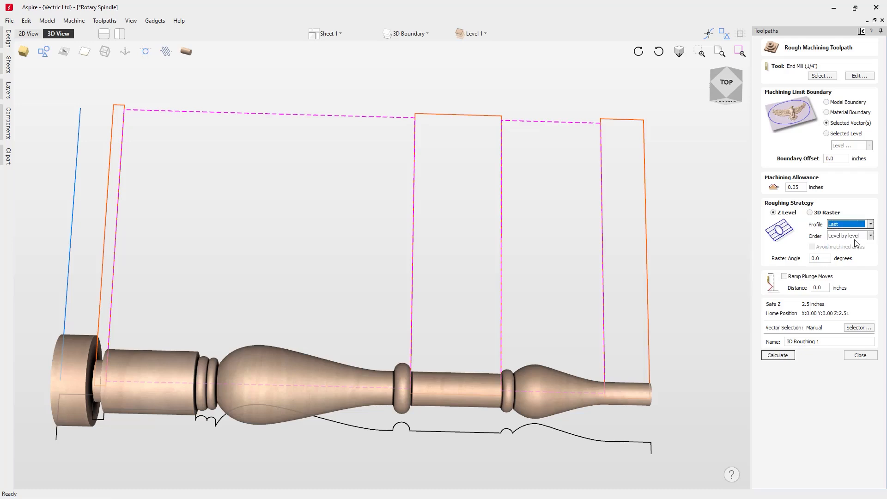
click(852, 237)
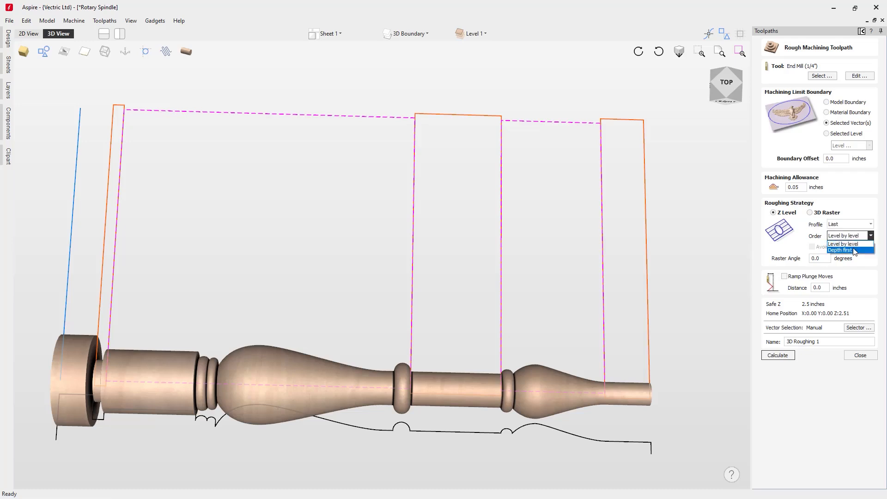
click(845, 250)
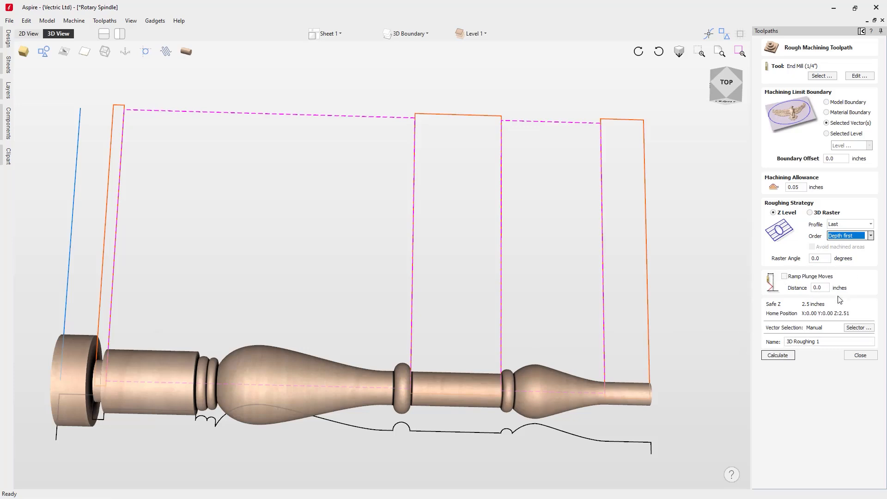
Step: Name the toolpath 3D Roughing and calculate it
click(824, 341)
key(BackSpace)
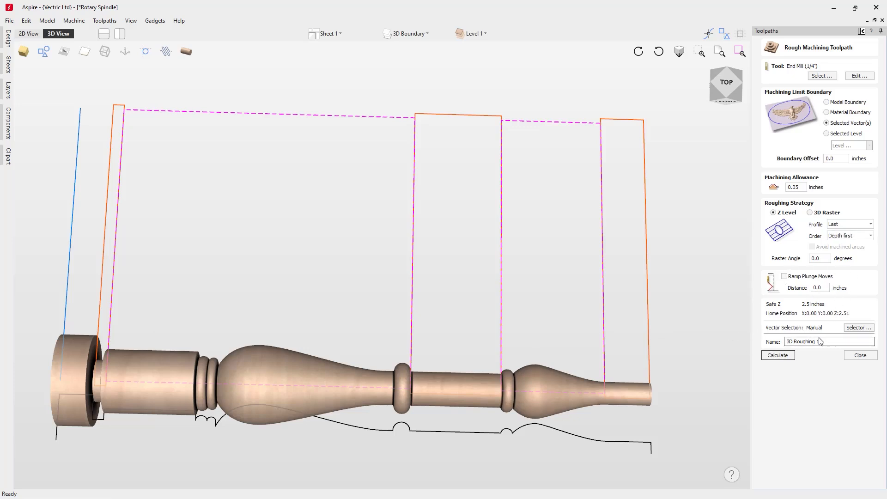
click(785, 359)
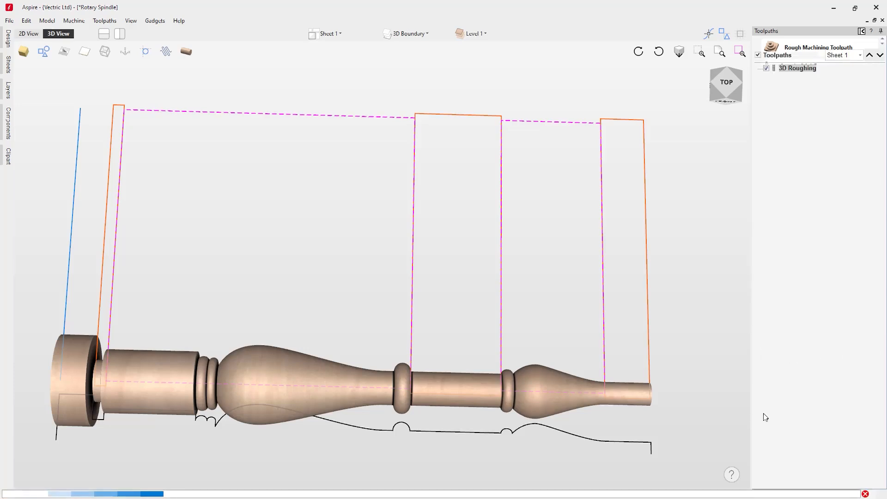
Step: Simulate the 3D Roughing toolpath from the top view, raising the preview speed to maximum
click(726, 87)
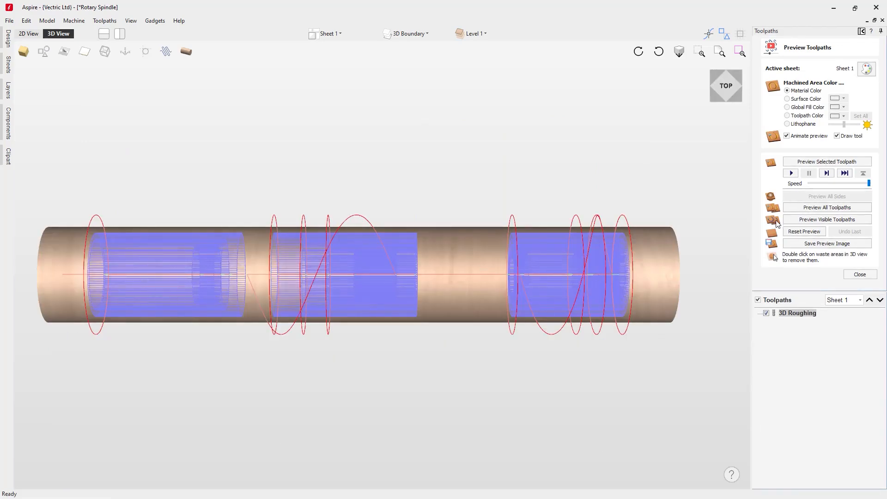
click(862, 183)
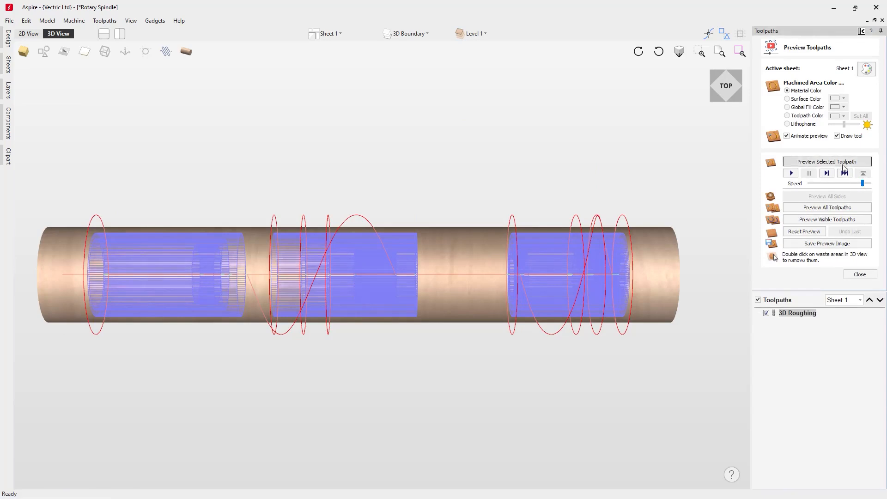
click(841, 163)
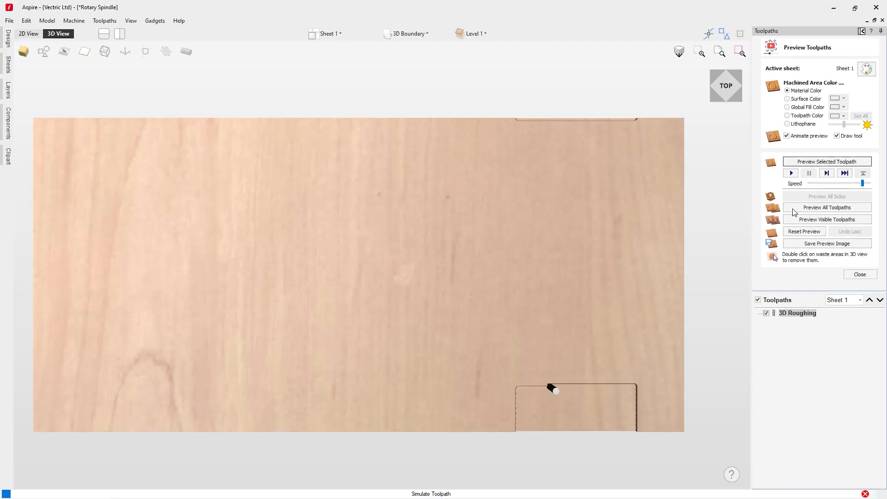
drag(863, 184, 869, 183)
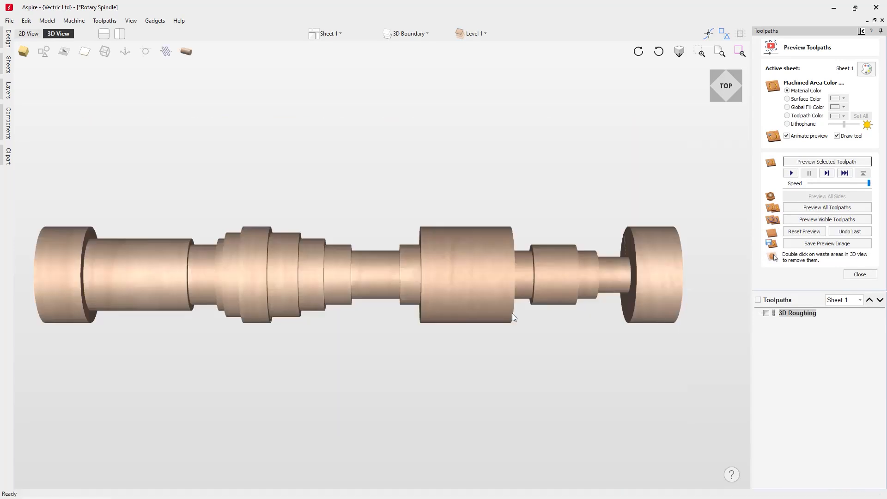
Step: Examine the roughed spindle preview both wrapped and flat, with the vectors shown over the flat material
drag(455, 293, 478, 268)
click(720, 90)
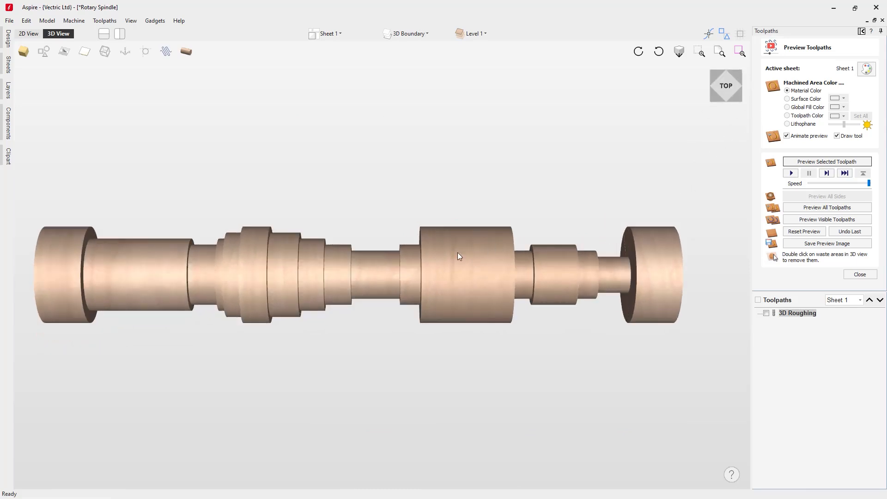
click(185, 53)
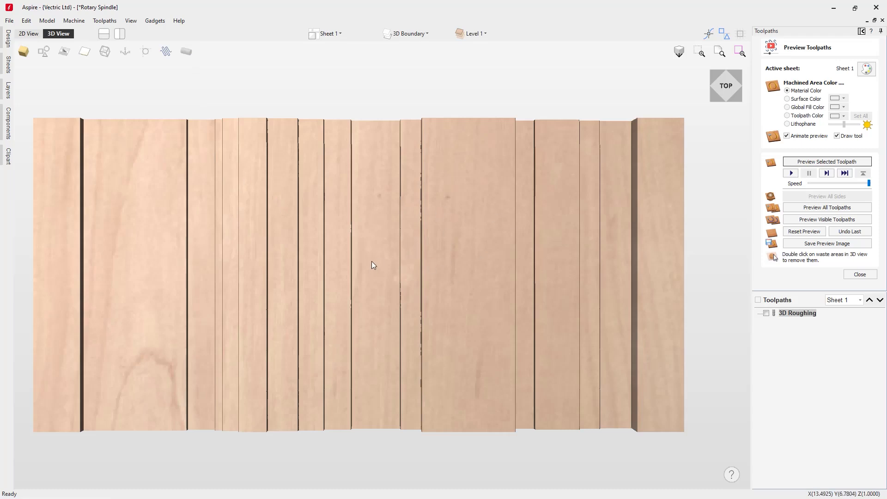
click(185, 52)
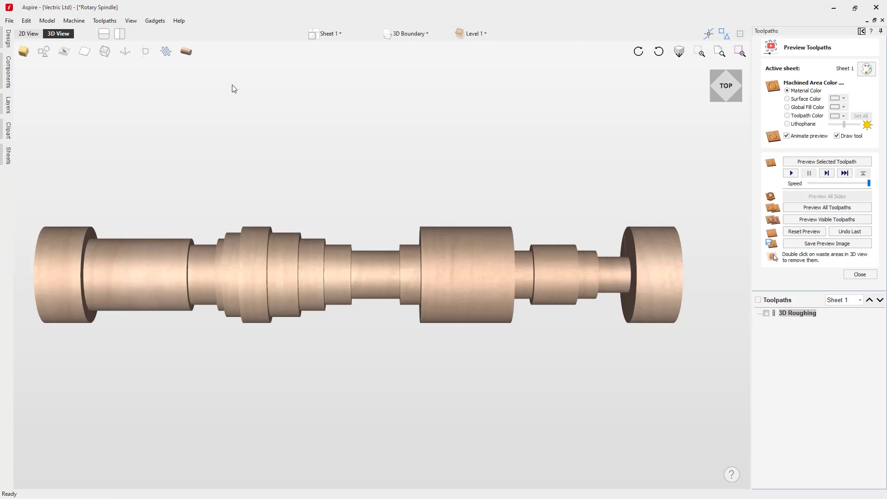
click(192, 55)
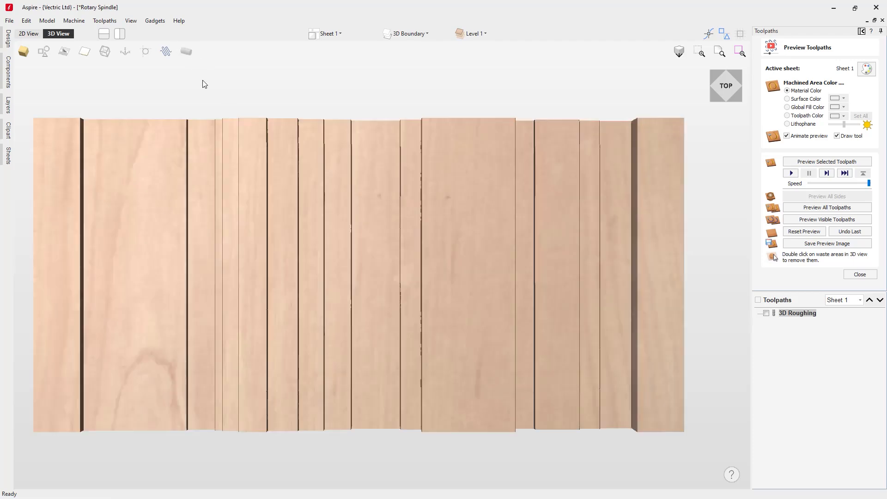
click(44, 51)
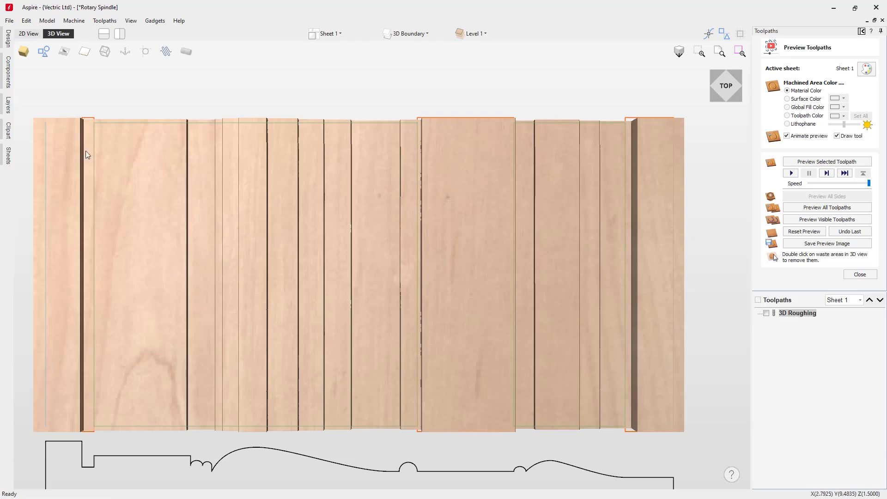
Step: Return to the 2D view, close the toolpath preview and bring back the design tools
click(29, 33)
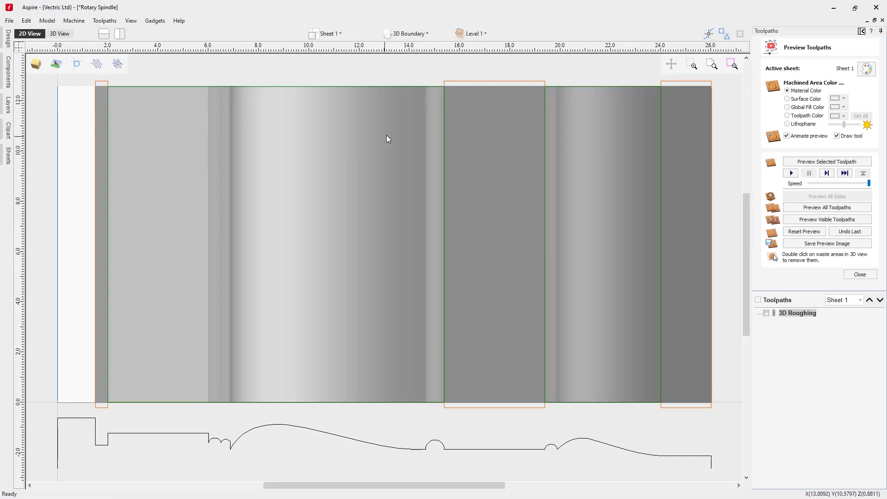
click(867, 277)
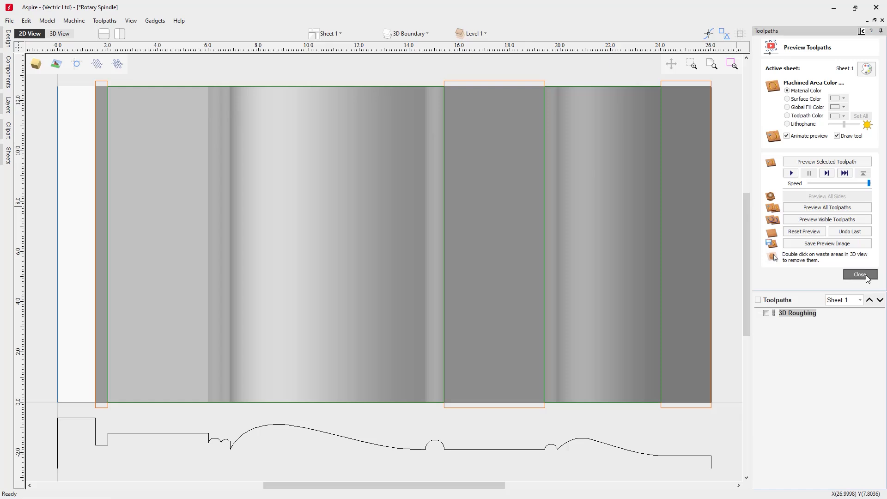
click(863, 32)
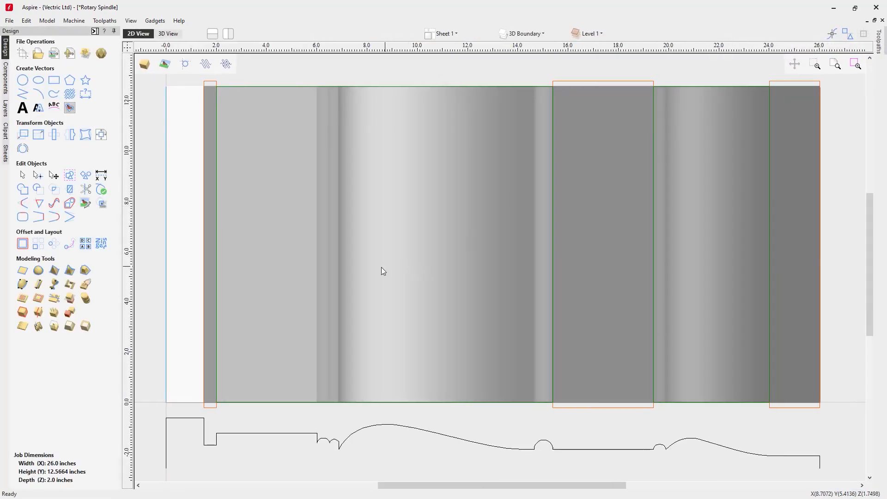
Step: Measure the vertical distances from the profile's upper edge corner to the narrow recess, the straight middle section and the flat tail end
click(102, 180)
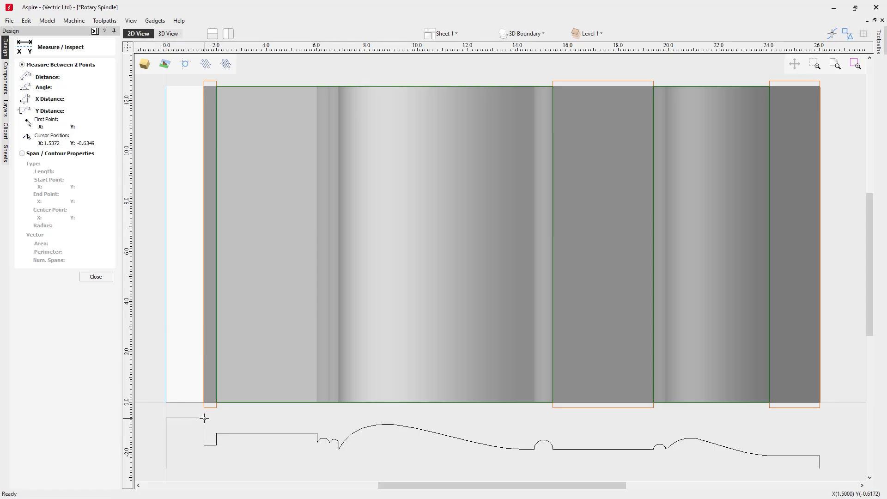
drag(204, 418, 204, 446)
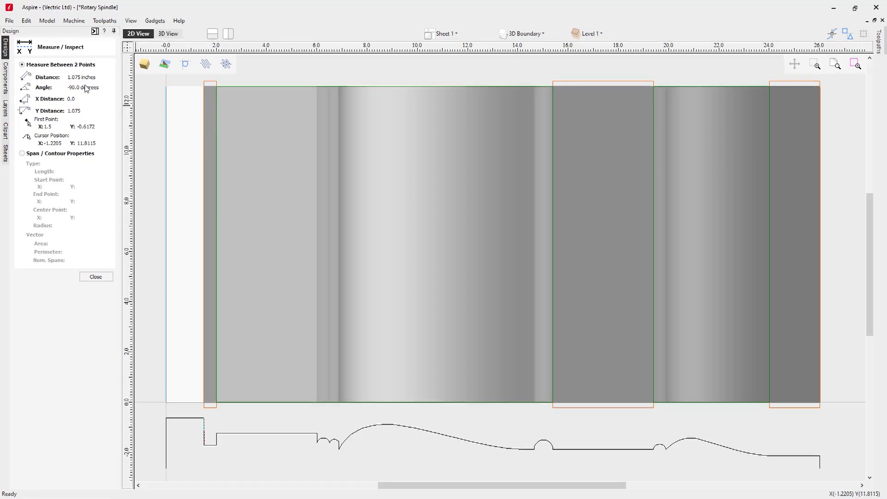
click(205, 419)
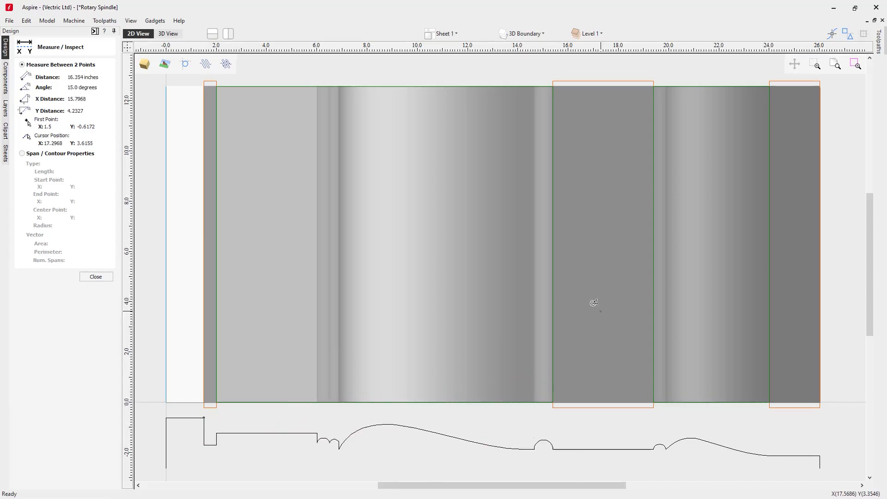
click(555, 449)
drag(203, 418, 770, 458)
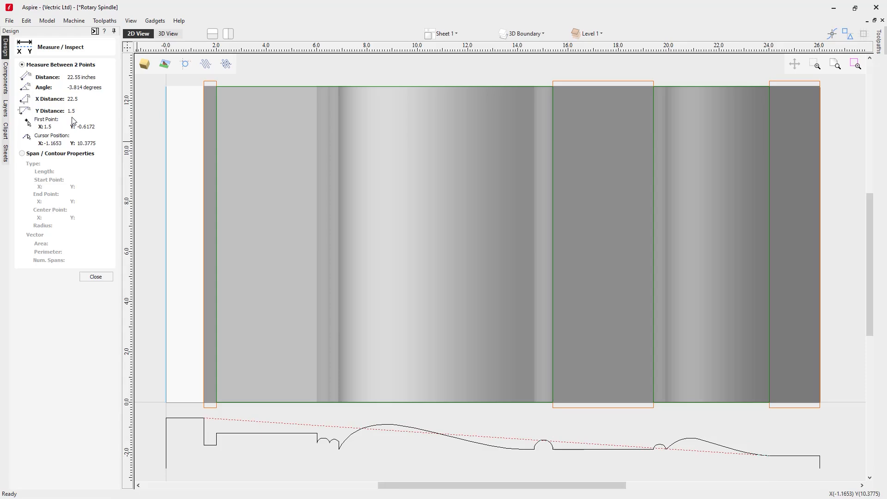
click(107, 277)
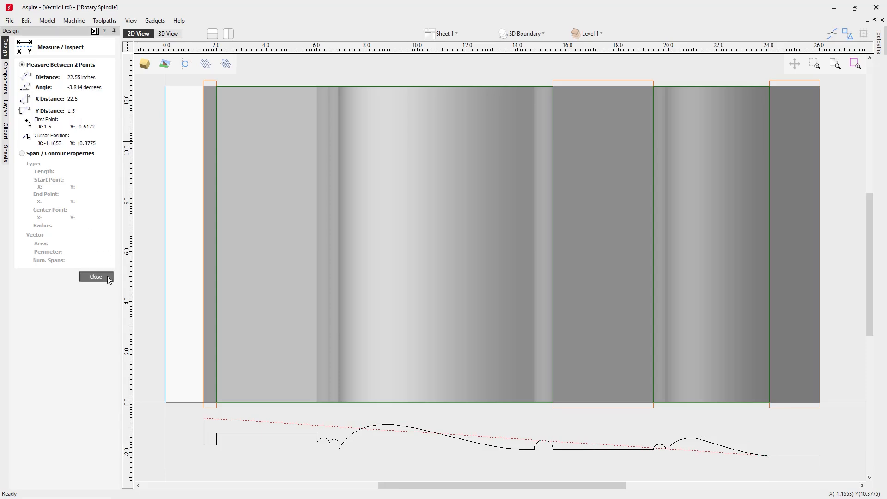
Step: Start a pocket toolpath for the narrow rectangle at the spindle's thick end with a cut depth of 1.075 inches
click(95, 31)
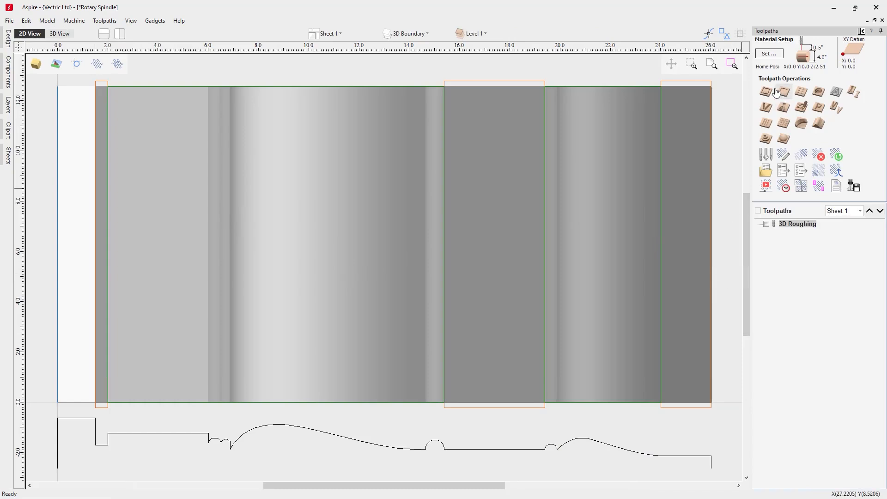
click(59, 34)
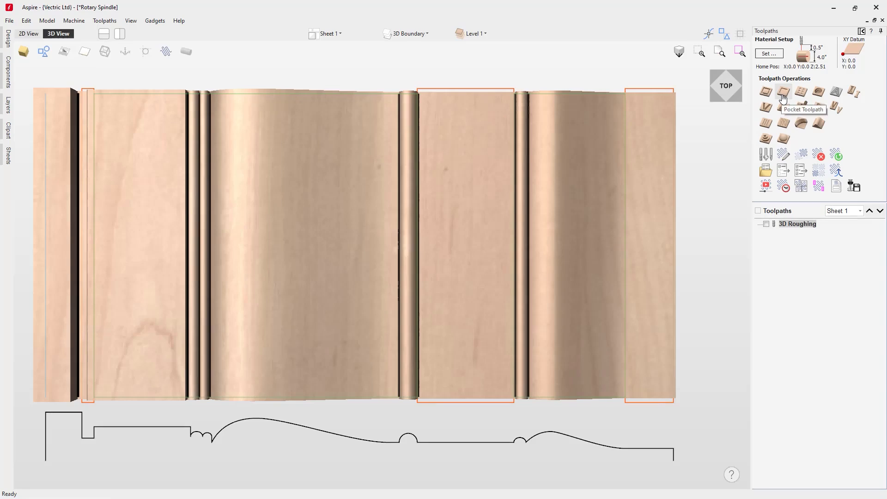
click(784, 92)
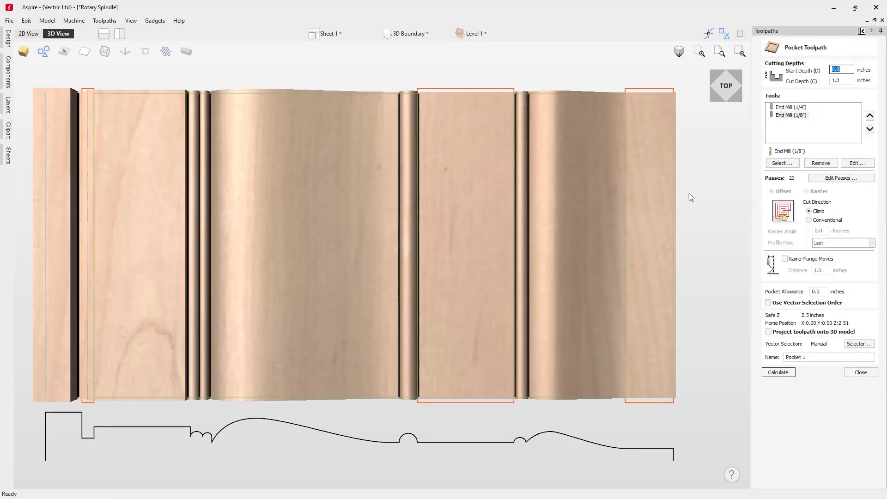
click(621, 207)
click(86, 94)
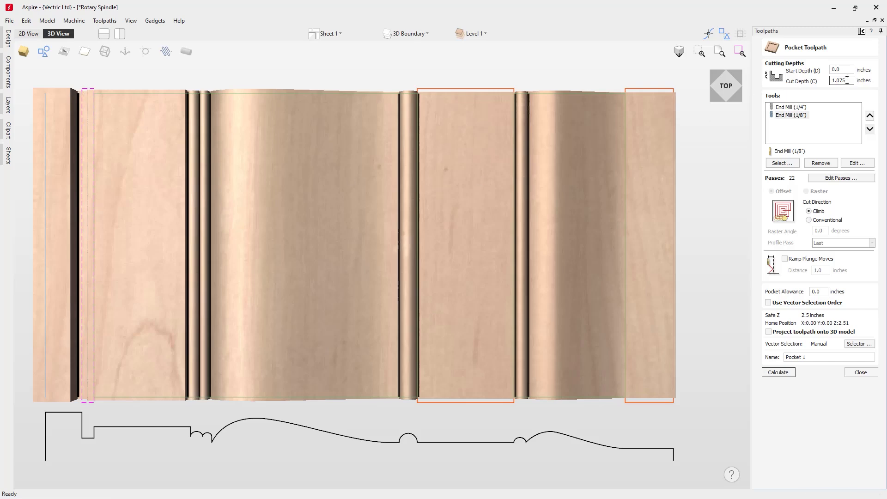
Step: Remove the 1/8" end mill from the pocket's tools and set the 1/4" end mill's pass depth to 0.2 inches
click(819, 164)
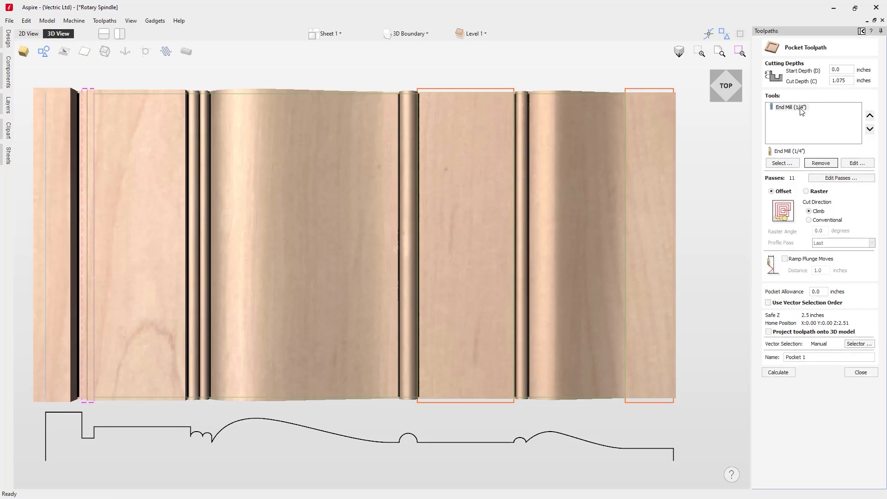
click(857, 164)
click(385, 259)
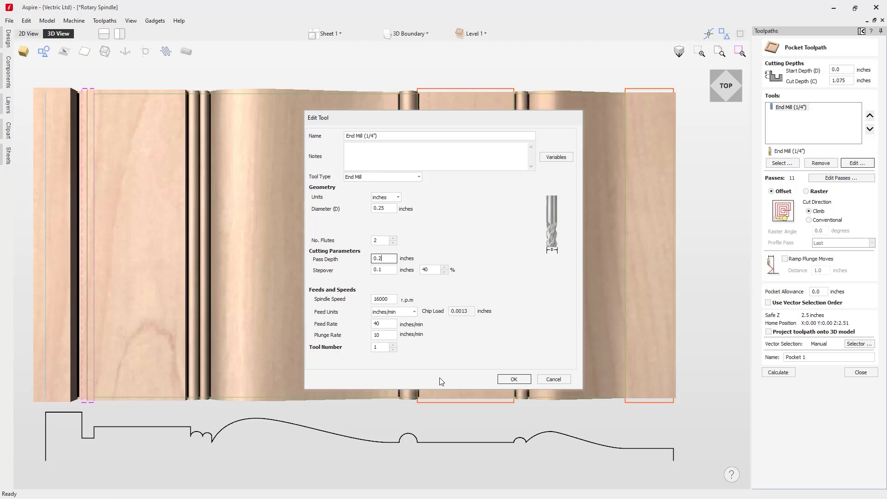
click(512, 378)
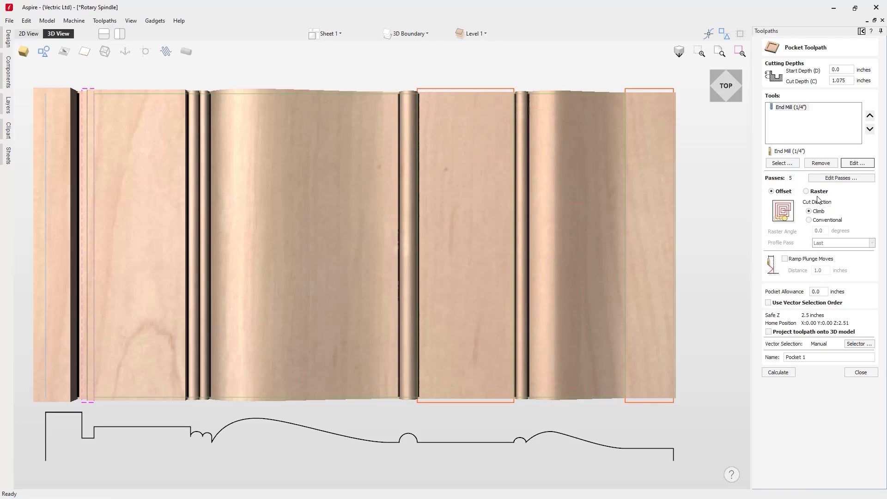
Step: Calculate the narrow recess pocket using the Raster strategy with the profile pass last, and simulate it
click(814, 194)
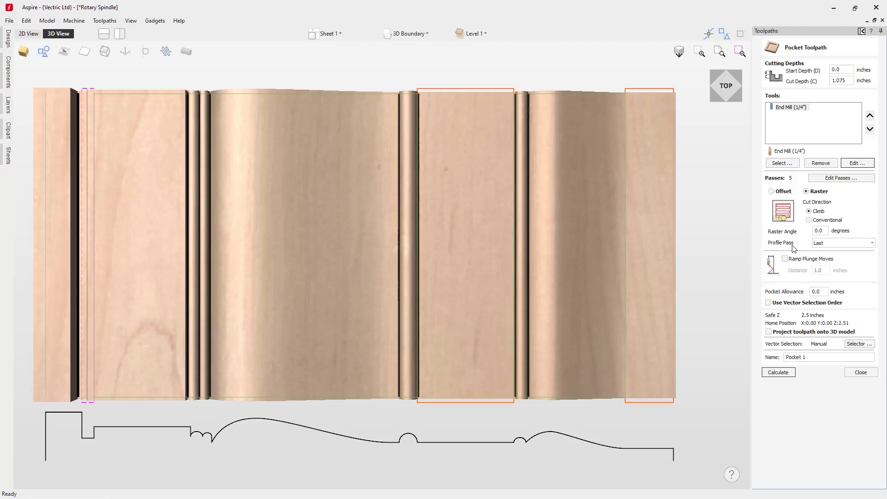
click(859, 246)
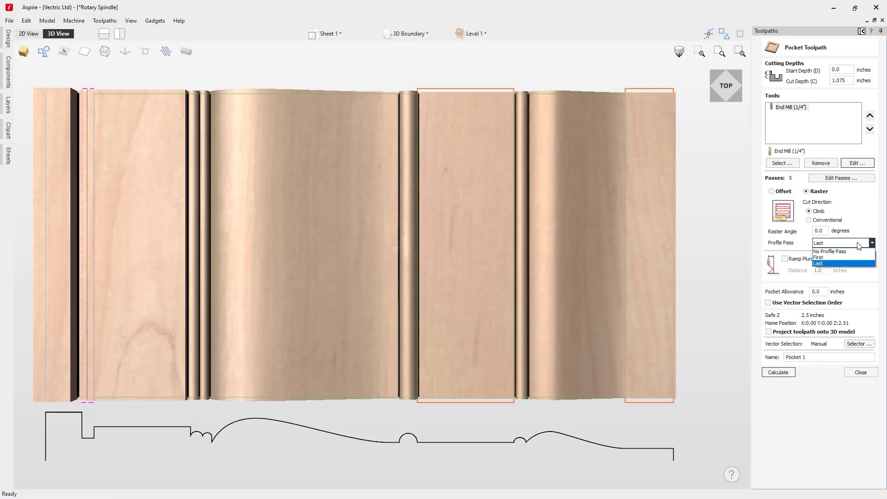
click(860, 245)
click(788, 374)
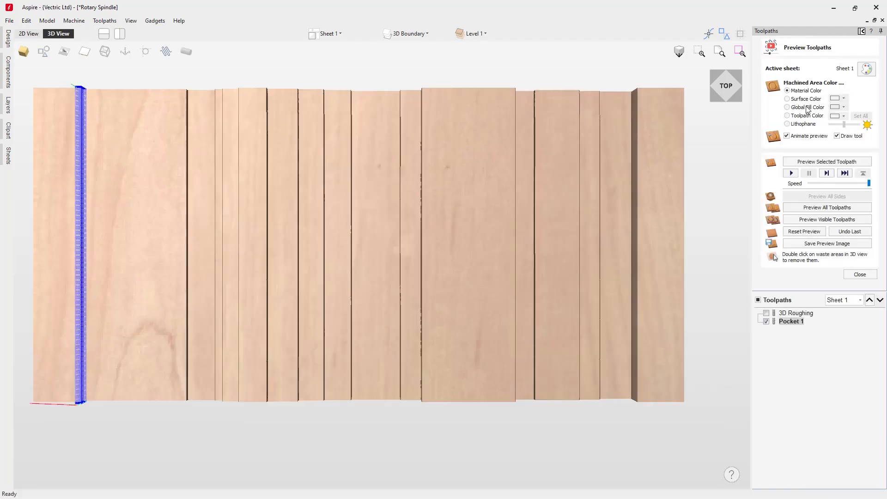
click(827, 161)
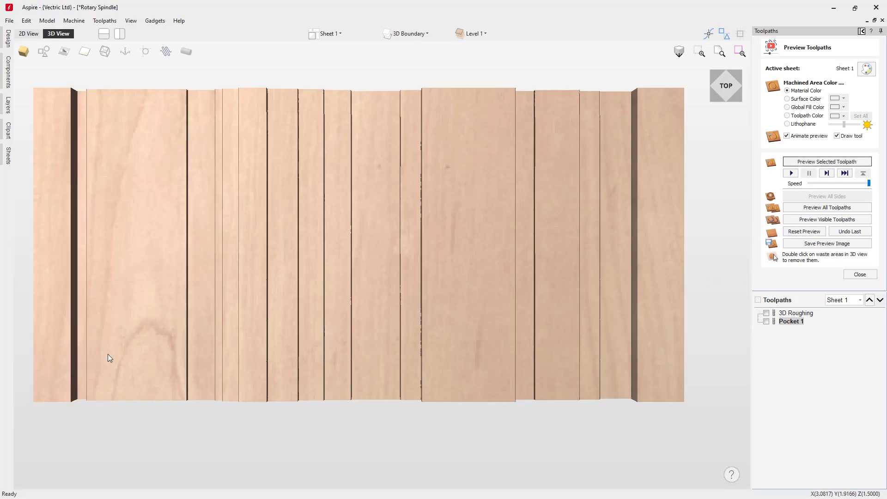
click(867, 278)
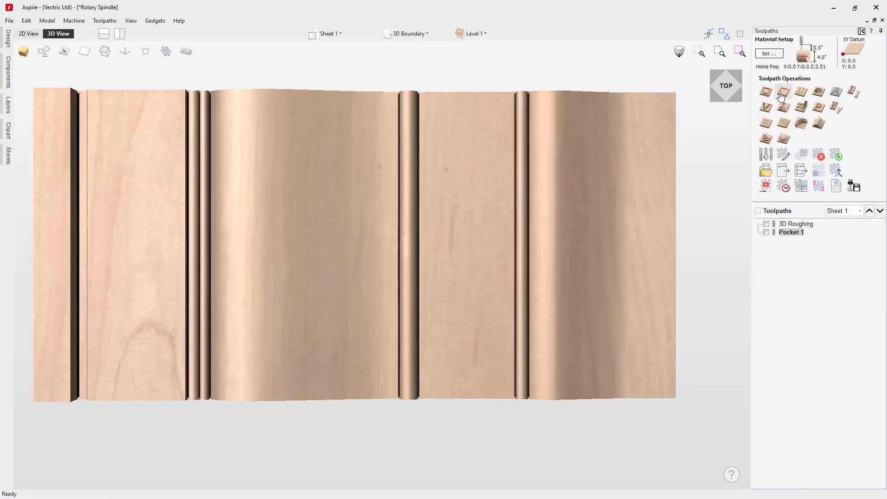
Step: Calculate a second pocket toolpath for the wide middle rectangle with a cut depth of 1.25 inches
click(784, 91)
click(44, 51)
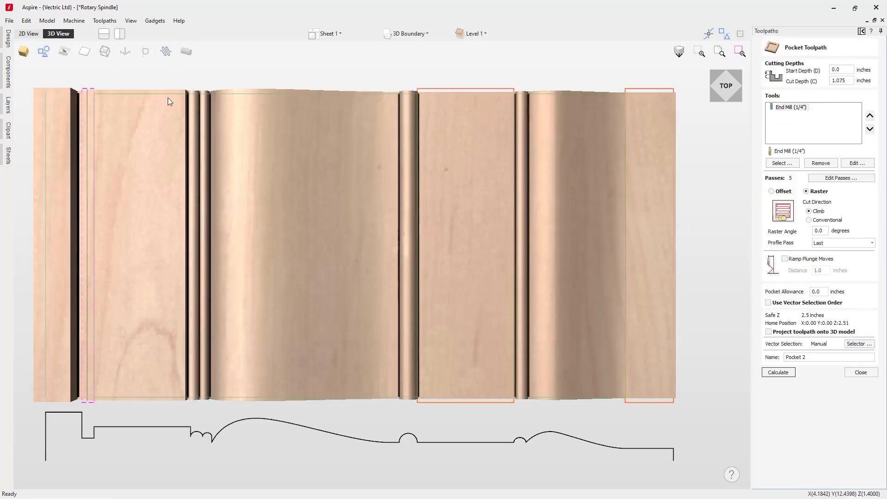
click(452, 88)
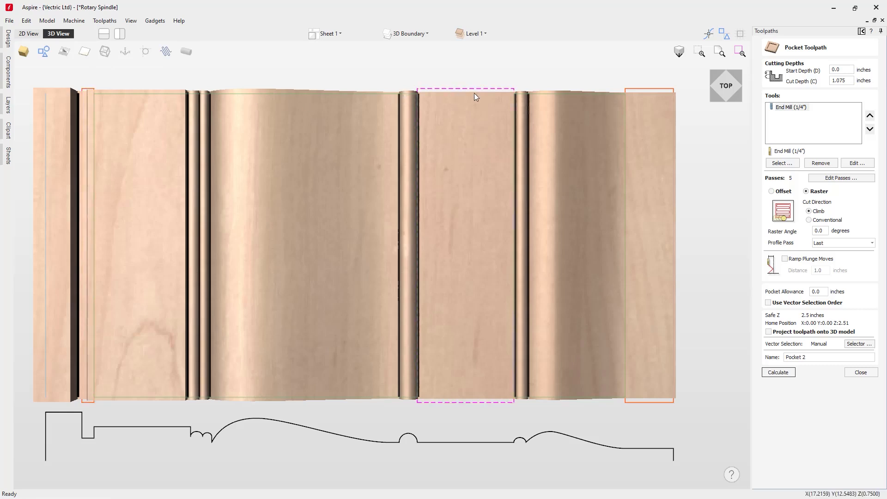
click(851, 82)
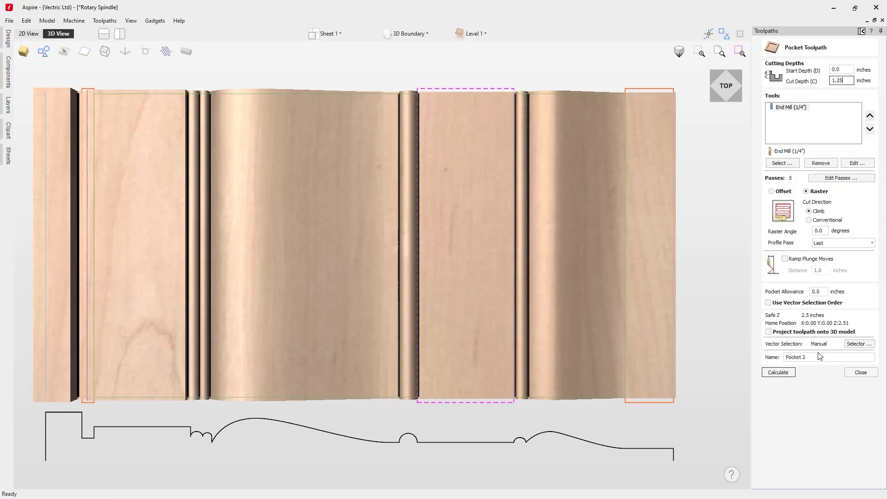
click(781, 373)
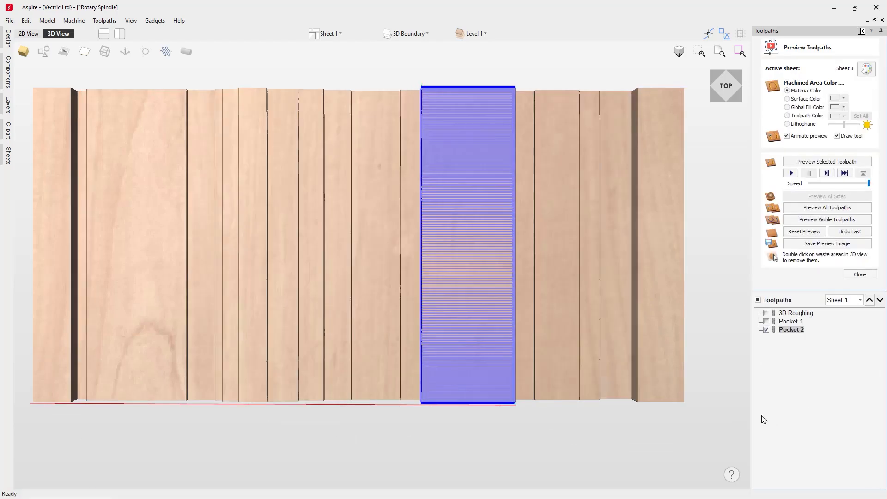
Step: Simulate the Pocket 2 toolpath and return to the top view
click(825, 162)
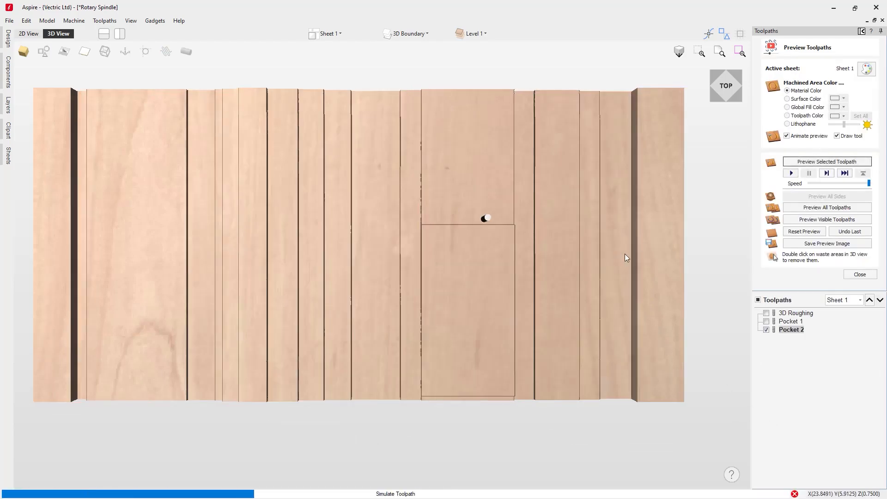
drag(495, 335, 436, 372)
click(724, 88)
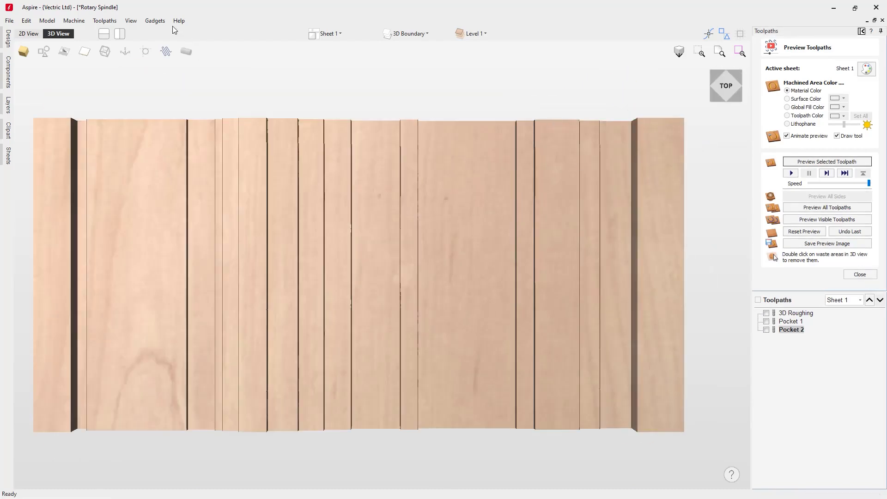
Step: Show the vectors and calculate a third pocket toolpath for the tail-end rectangle with a cut depth of 1.5 inches
click(43, 51)
click(860, 274)
click(664, 118)
click(780, 97)
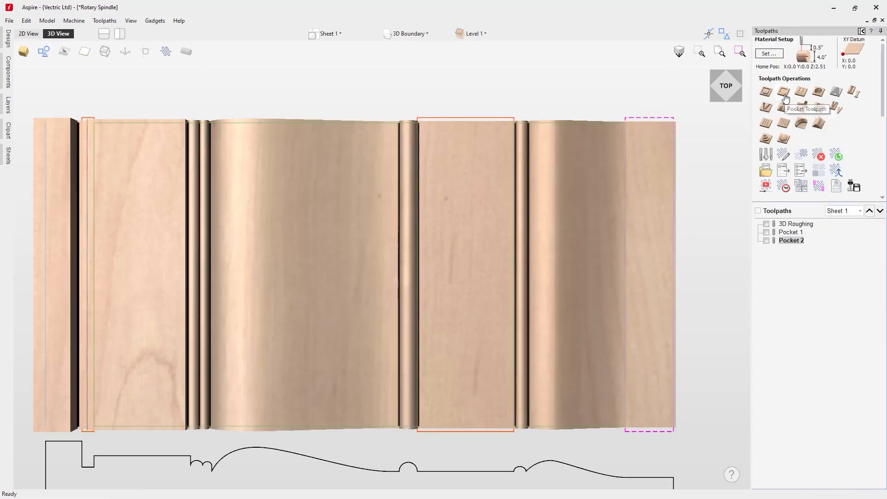
key(Tab)
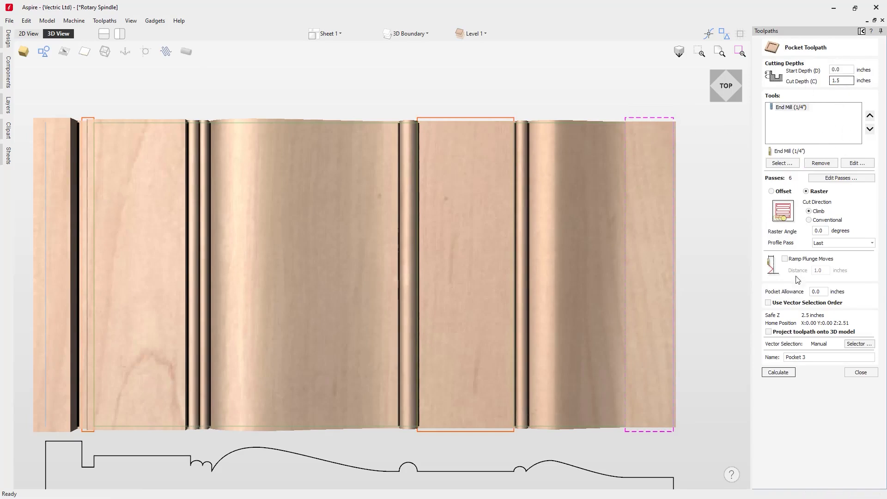
click(779, 372)
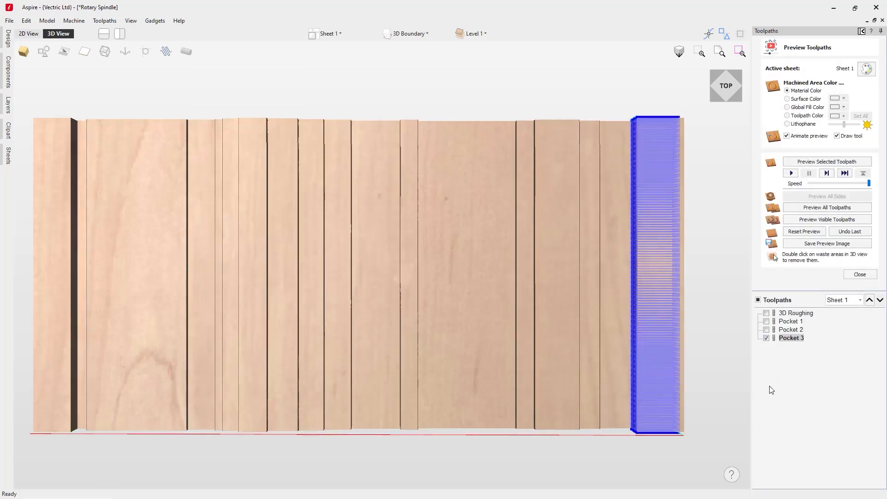
Step: Simulate the Pocket 3 toolpath and inspect the machined spindle in the wrapped view from the top
click(843, 161)
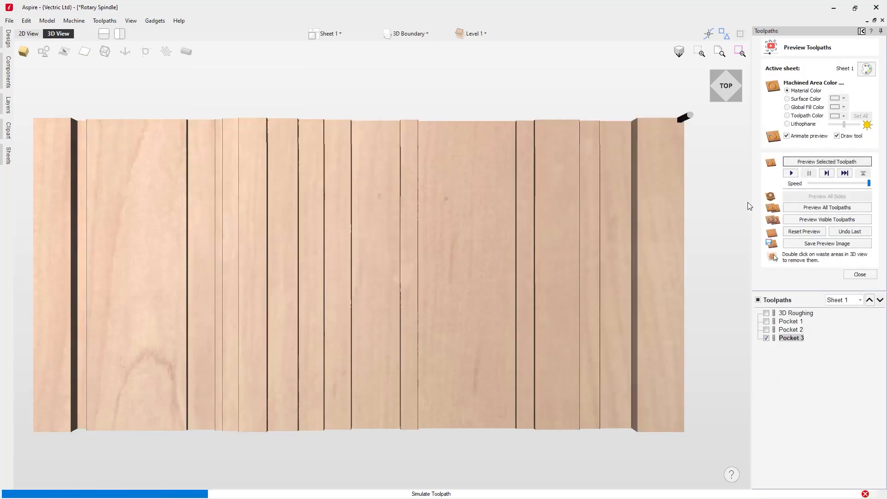
drag(711, 218, 537, 261)
click(724, 91)
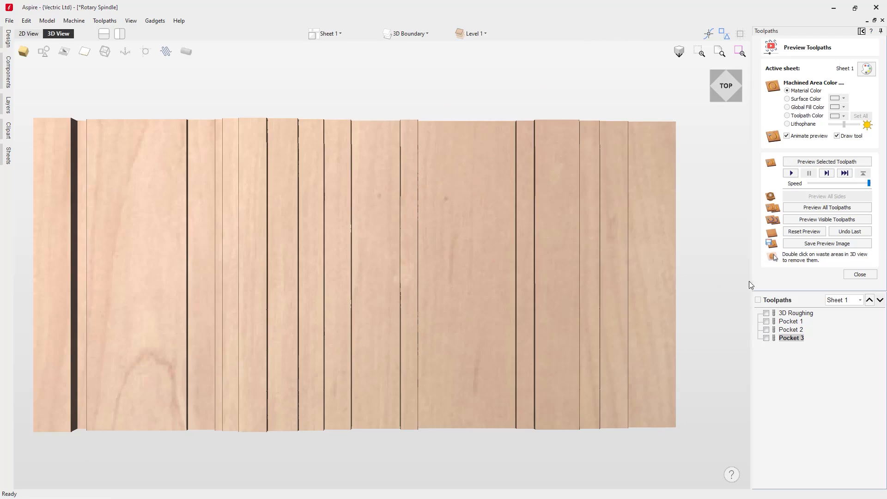
click(191, 55)
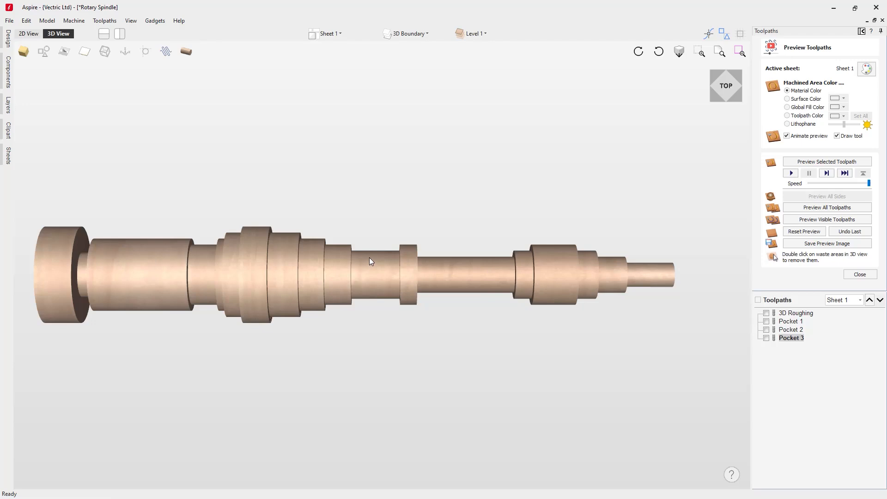
click(854, 273)
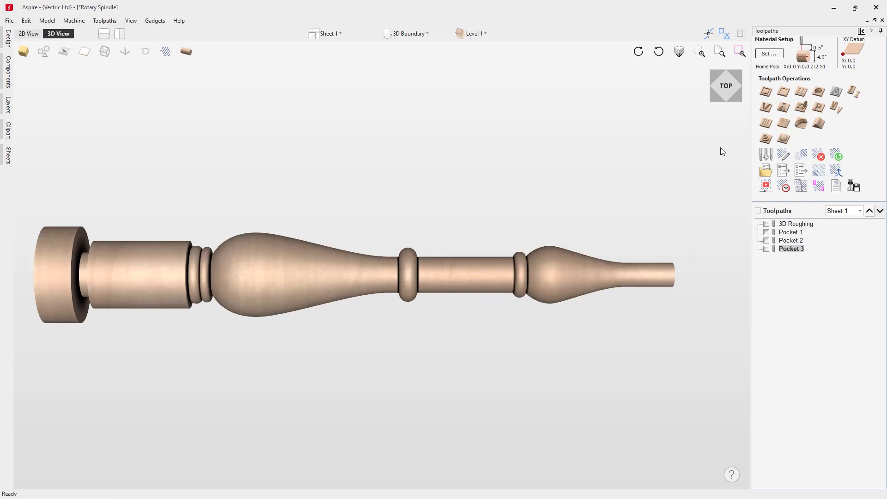
Step: Start a finish machining toolpath and select the 3D Boundary layer's vectors over the flat material view
click(784, 139)
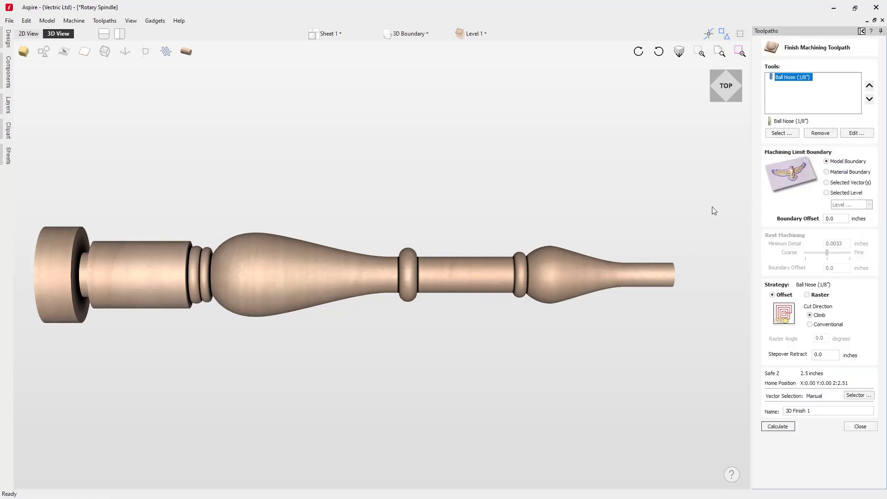
click(186, 51)
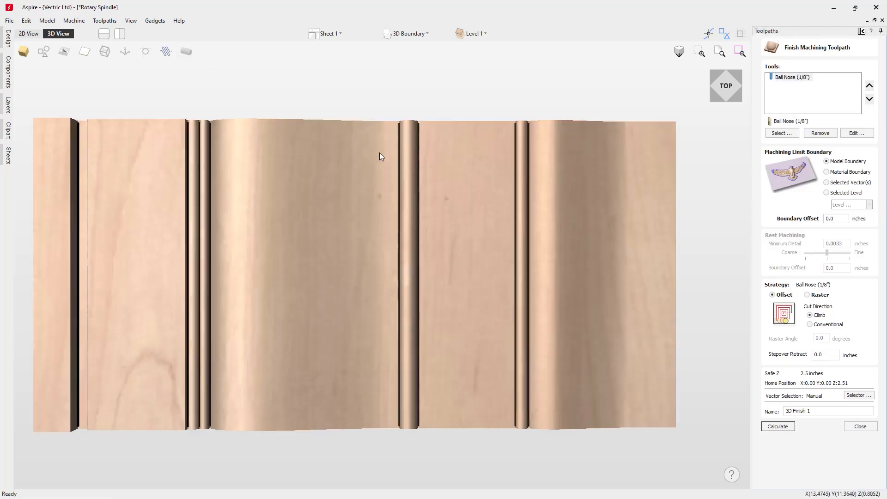
click(43, 52)
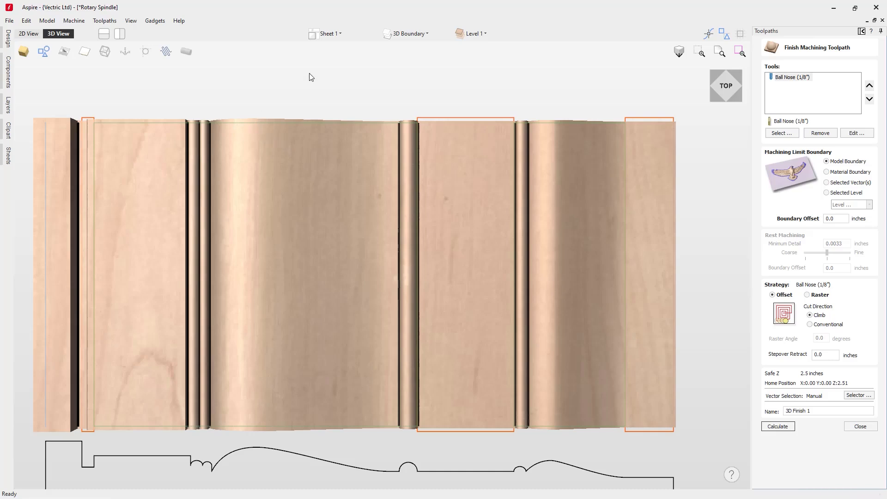
click(421, 36)
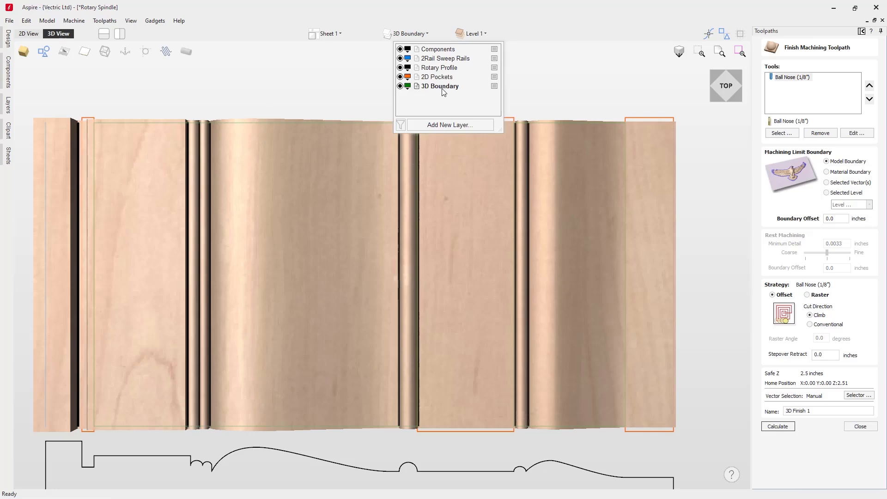
click(214, 122)
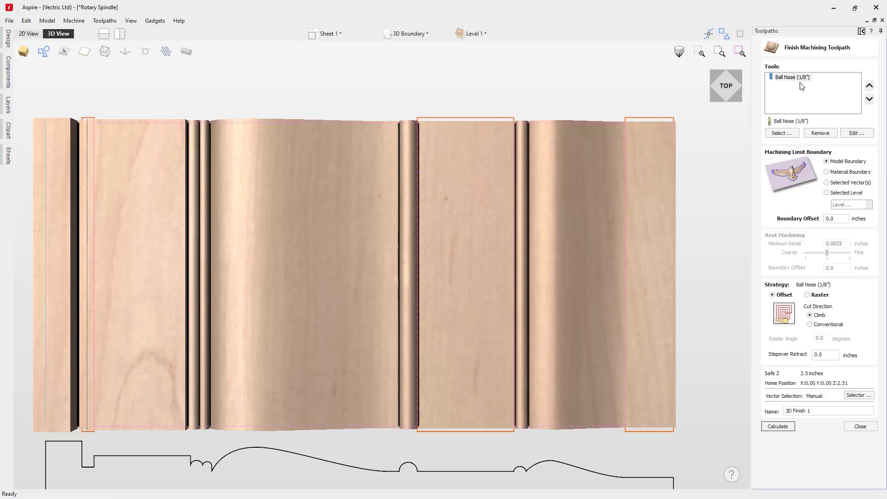
Step: Replace the finishing tool with the imperial 1/4 inch Ball Nose from the tool database
click(829, 134)
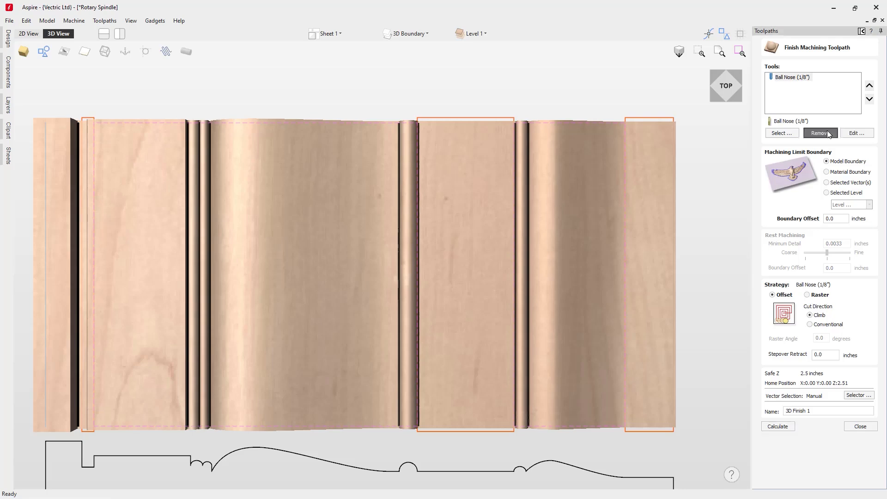
click(791, 136)
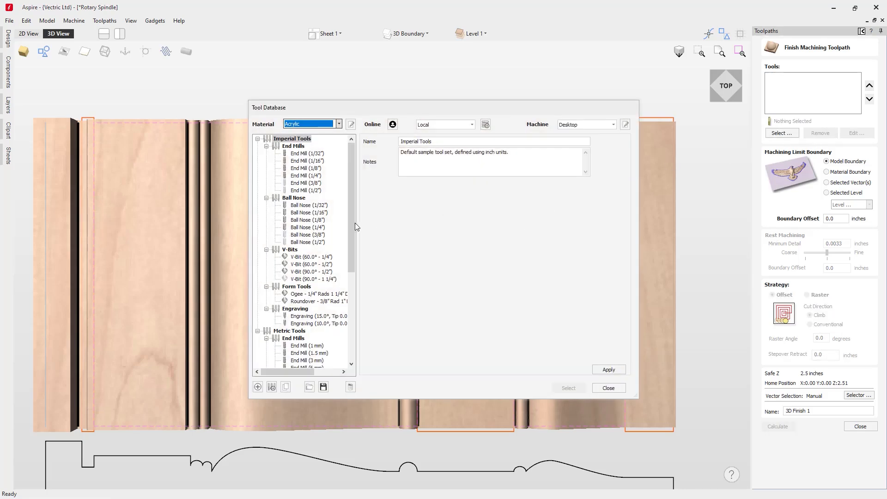
click(308, 228)
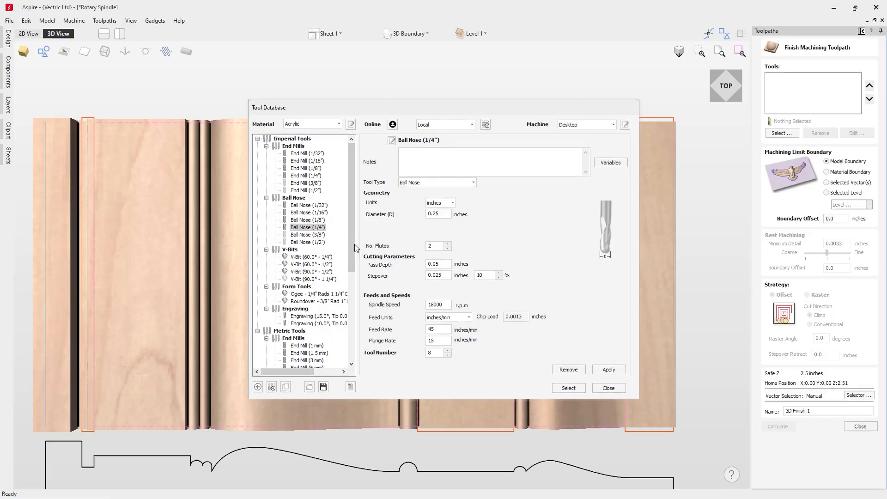
click(437, 265)
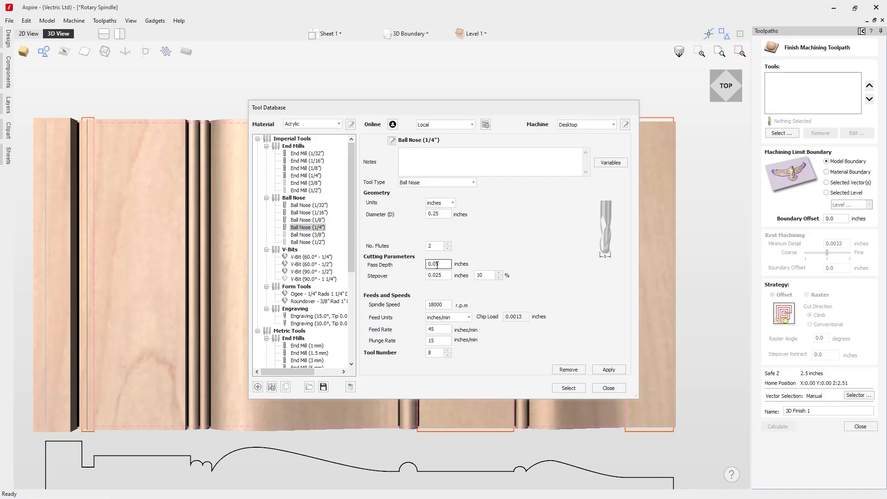
click(569, 388)
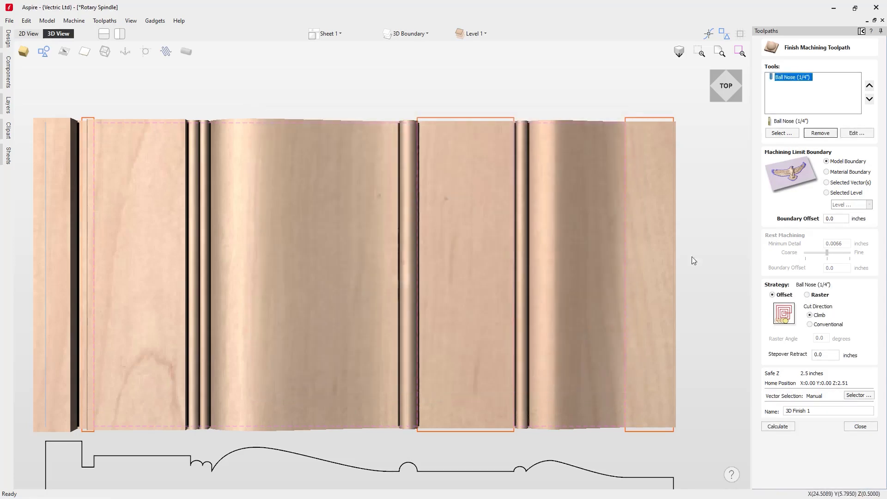
Step: Limit machining to the selected vectors, use the Raster strategy and calculate the toolpath under the name 3D Finish
click(840, 184)
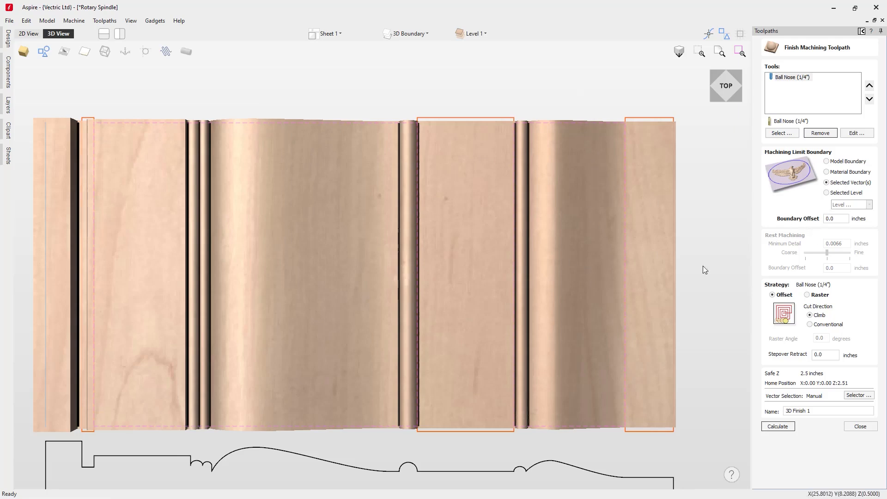
click(818, 296)
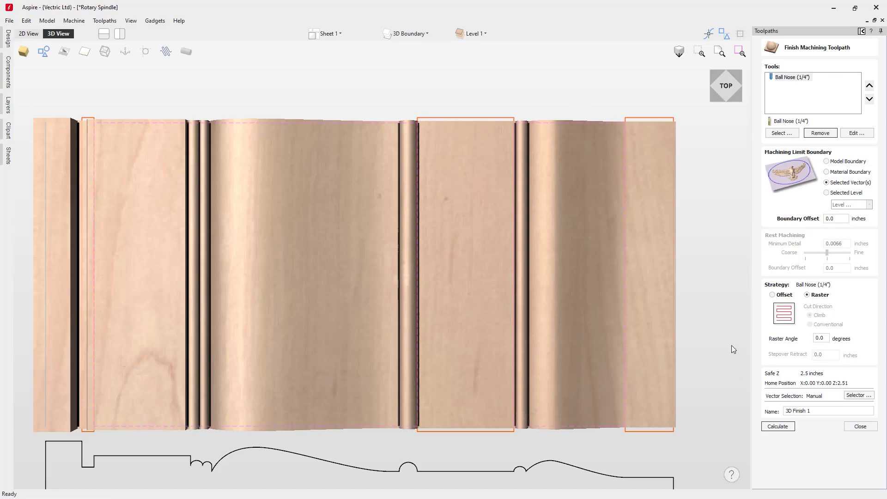
click(812, 411)
click(786, 427)
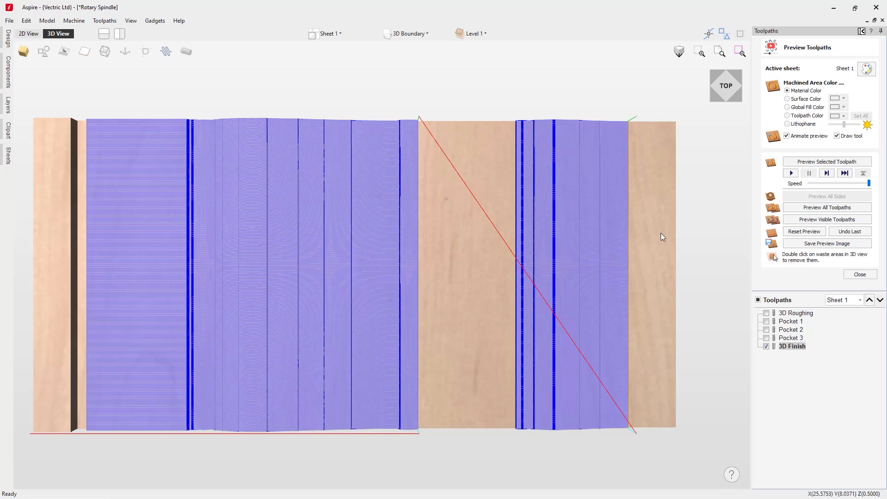
Step: Simulate the 3D Finish toolpath and inspect the machined spindle in the wrapped view, ending at the top view
click(826, 161)
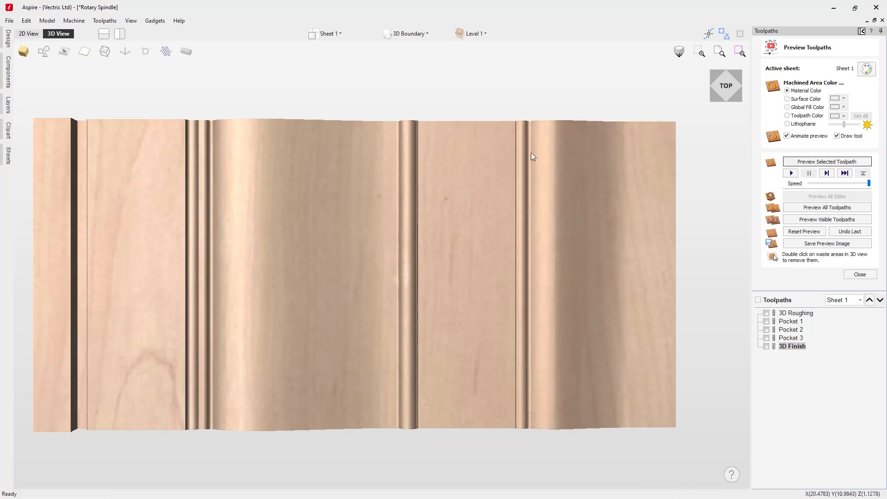
click(186, 51)
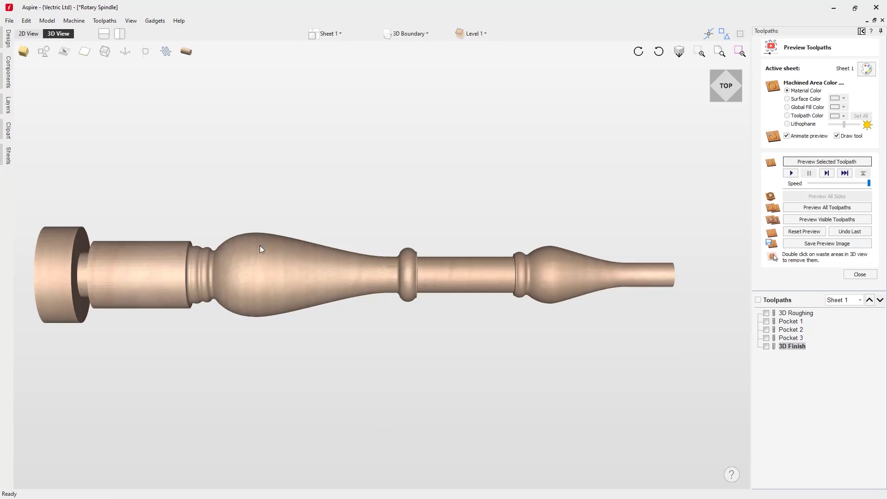
drag(184, 331, 178, 313)
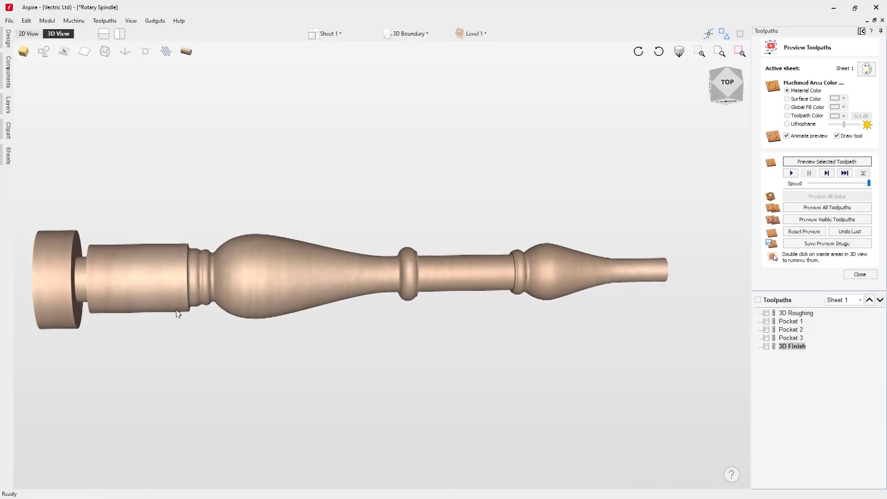
click(732, 92)
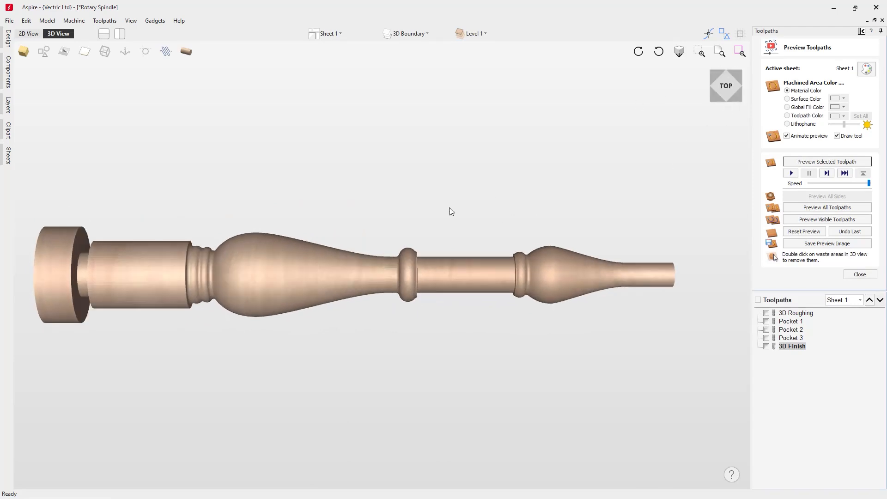